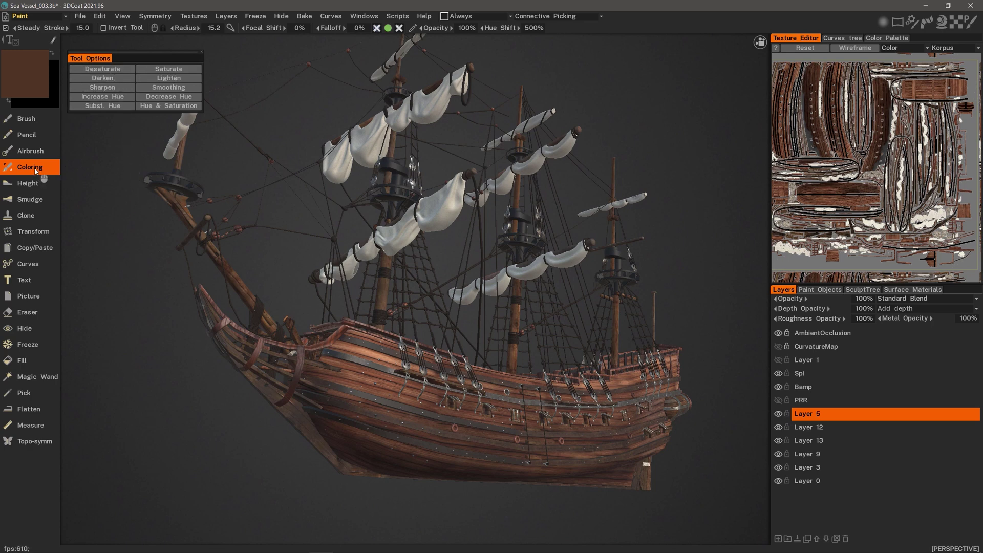
- Isolate the Hull paint object so that all other parts of the ship are hidden
{"action": "left_click", "coordinate": [157, 72]}
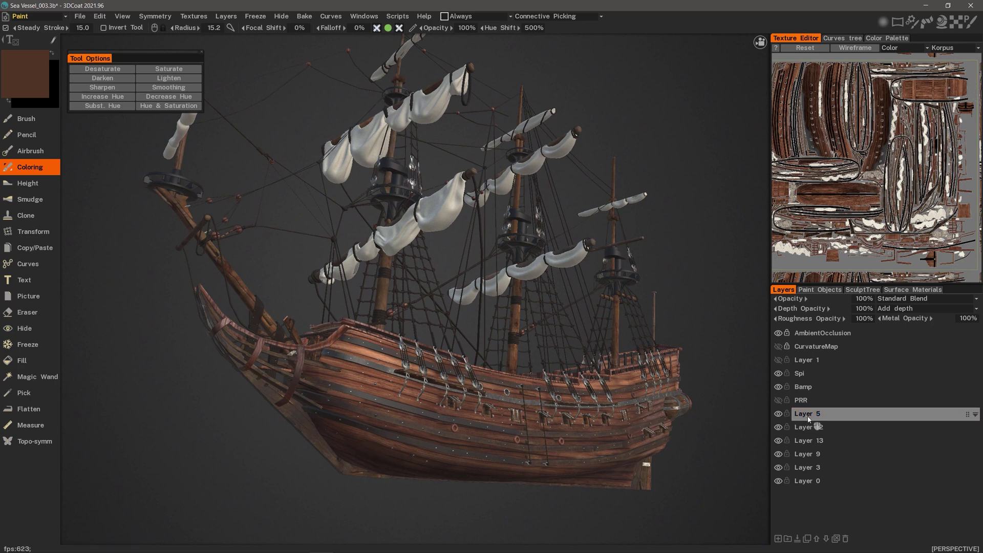
{"action": "left_click_drag", "start_coordinate": [338, 391], "coordinate": [445, 449], "text": "alt"}
{"action": "middle_click_drag", "start_coordinate": [445, 450], "coordinate": [398, 338]}
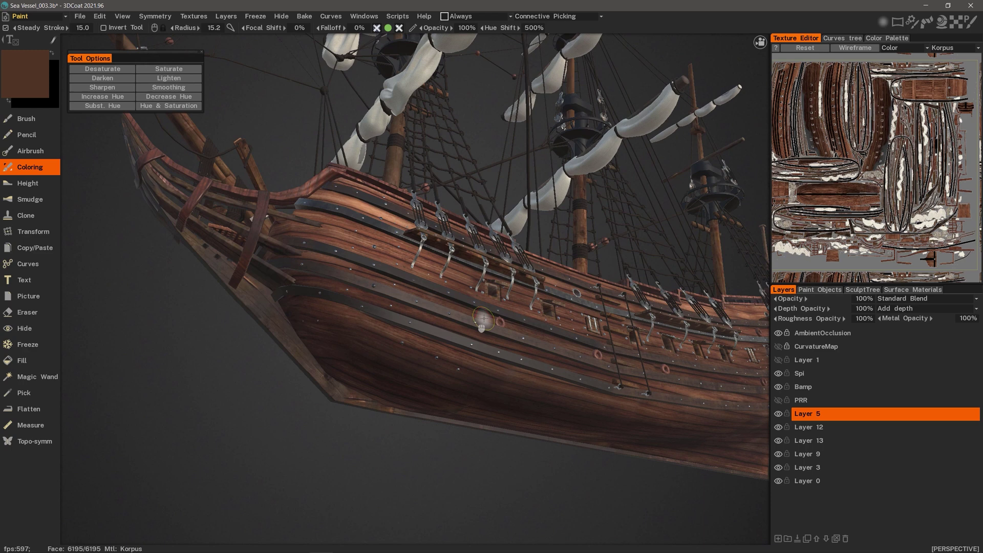
{"action": "left_click", "coordinate": [811, 290]}
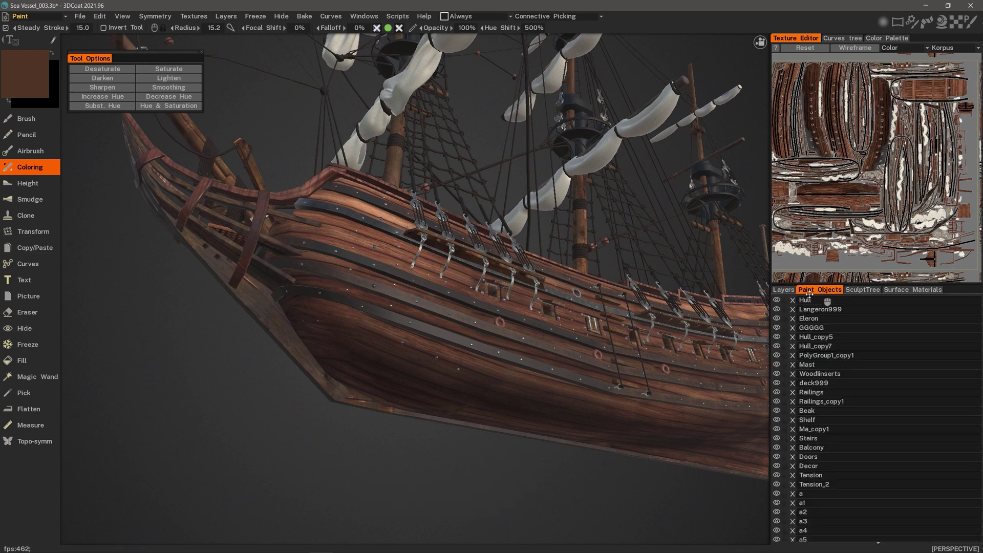
{"action": "left_click", "coordinate": [777, 301], "text": "alt"}
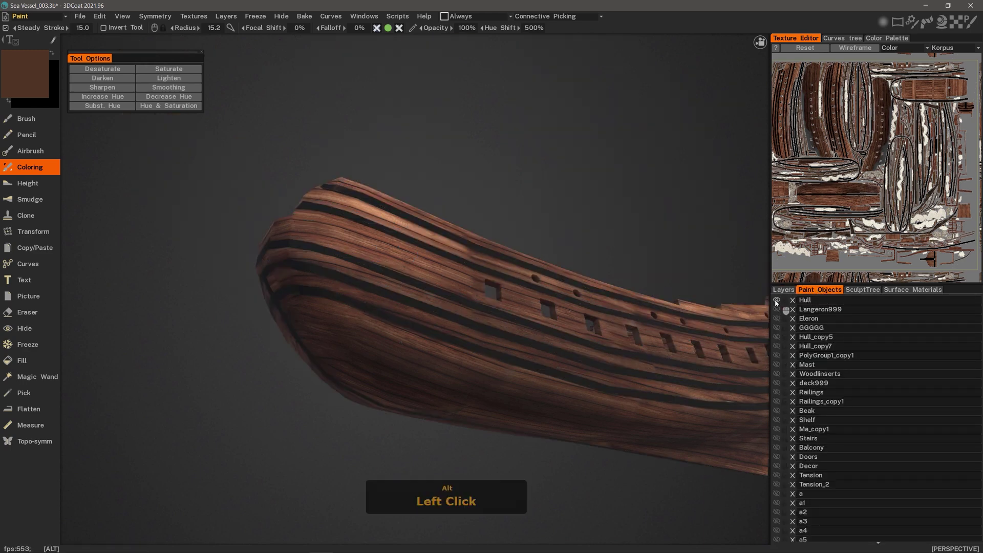
{"action": "middle_click_drag", "start_coordinate": [351, 247], "coordinate": [359, 285]}
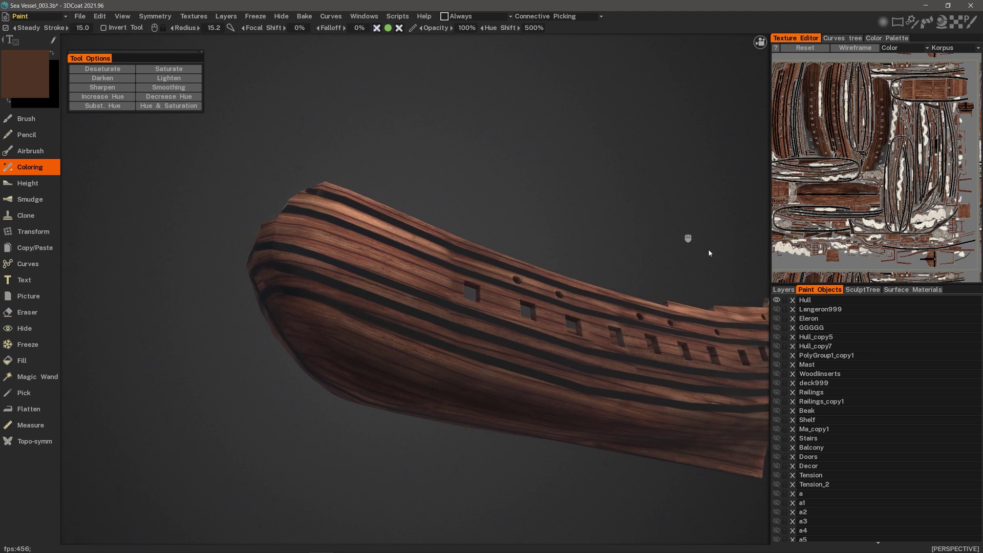
- Darken the wood on the hull's underside near the bow on Layer 5, with a brush radius of 32.4 and 100% opacity
{"action": "left_click", "coordinate": [783, 290]}
{"action": "mouse_move", "coordinate": [815, 190]}
{"action": "middle_mouse_down"}
{"action": "mouse_move", "coordinate": [822, 206]}
{"action": "mouse_move", "coordinate": [824, 198]}
{"action": "middle_mouse_up"}
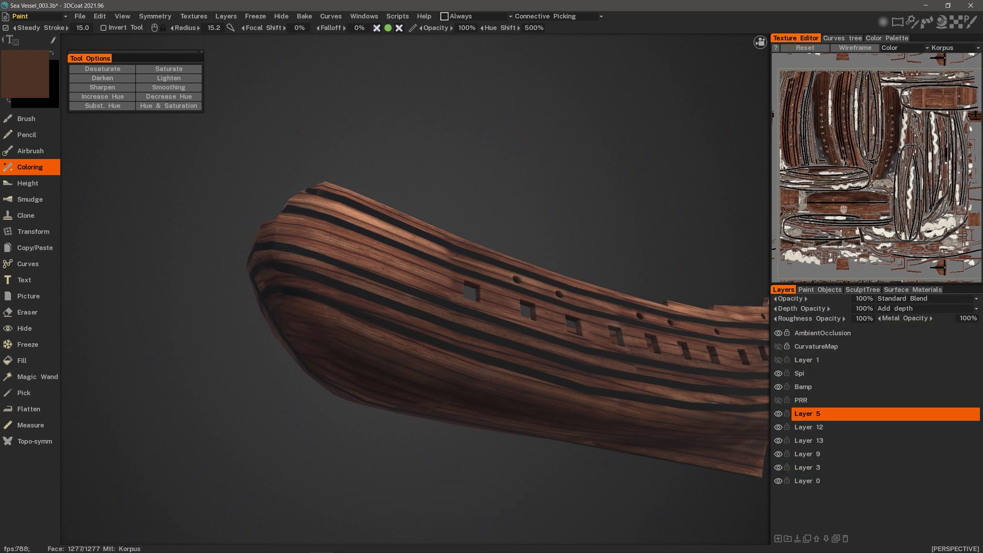
{"action": "left_click_drag", "start_coordinate": [327, 314], "coordinate": [324, 316], "text": "alt"}
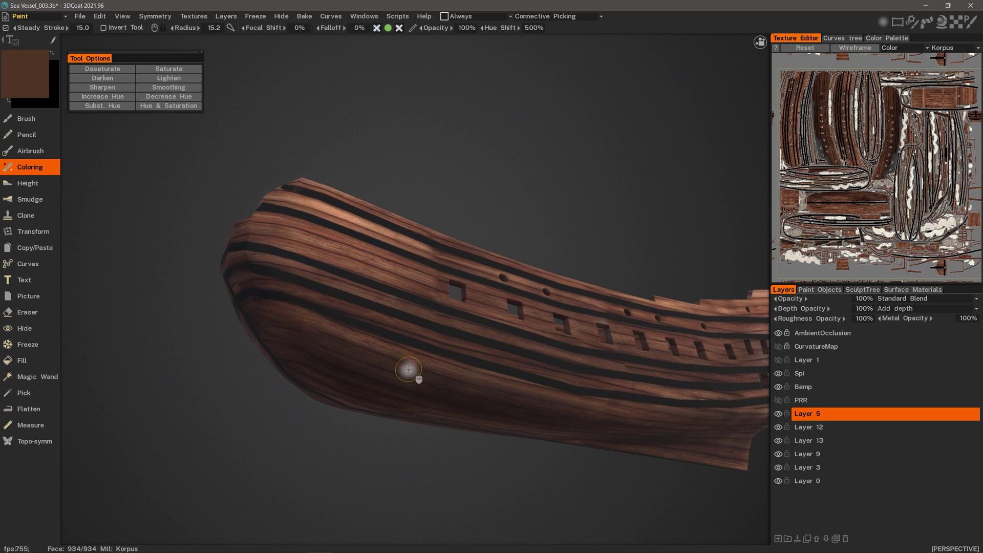
{"action": "middle_click_drag", "start_coordinate": [409, 369], "coordinate": [270, 266]}
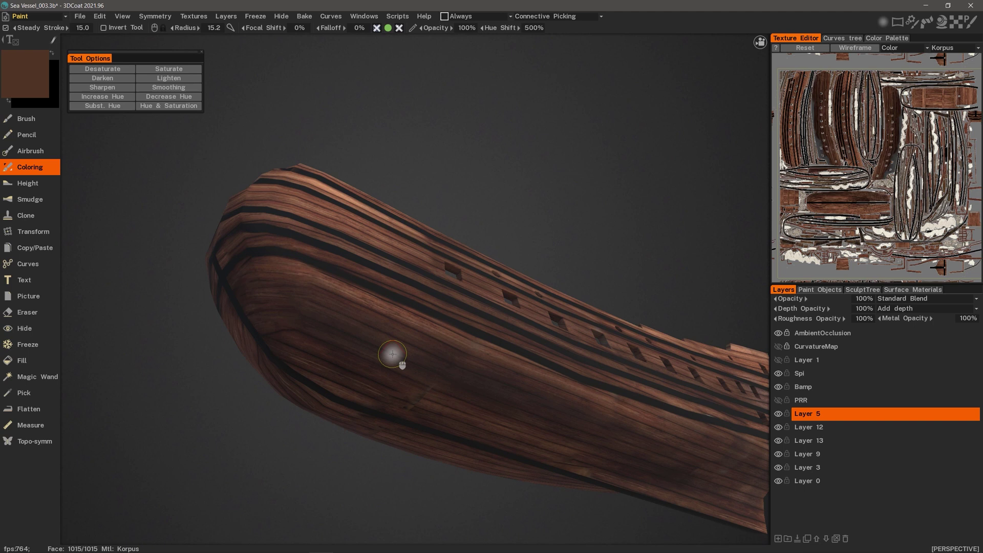
{"action": "left_click", "coordinate": [163, 80]}
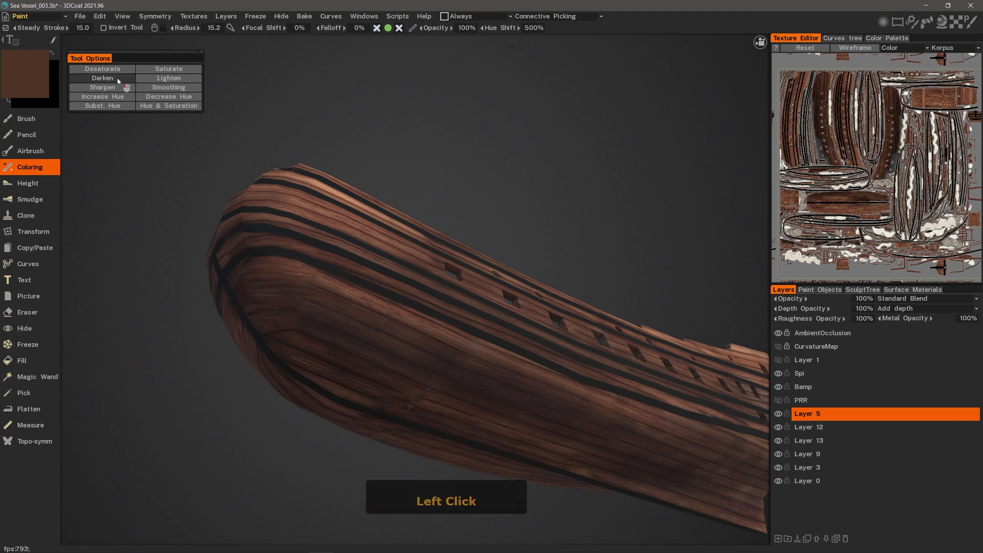
{"action": "mouse_move", "coordinate": [307, 325]}
{"action": "middle_mouse_down"}
{"action": "mouse_move", "coordinate": [312, 333]}
{"action": "mouse_move", "coordinate": [295, 293]}
{"action": "middle_mouse_up"}
{"action": "right_click_drag", "start_coordinate": [308, 293], "coordinate": [323, 292]}
{"action": "mouse_move", "coordinate": [287, 280]}
{"action": "middle_mouse_down"}
{"action": "mouse_move", "coordinate": [268, 246]}
{"action": "mouse_move", "coordinate": [312, 256]}
{"action": "middle_mouse_up"}
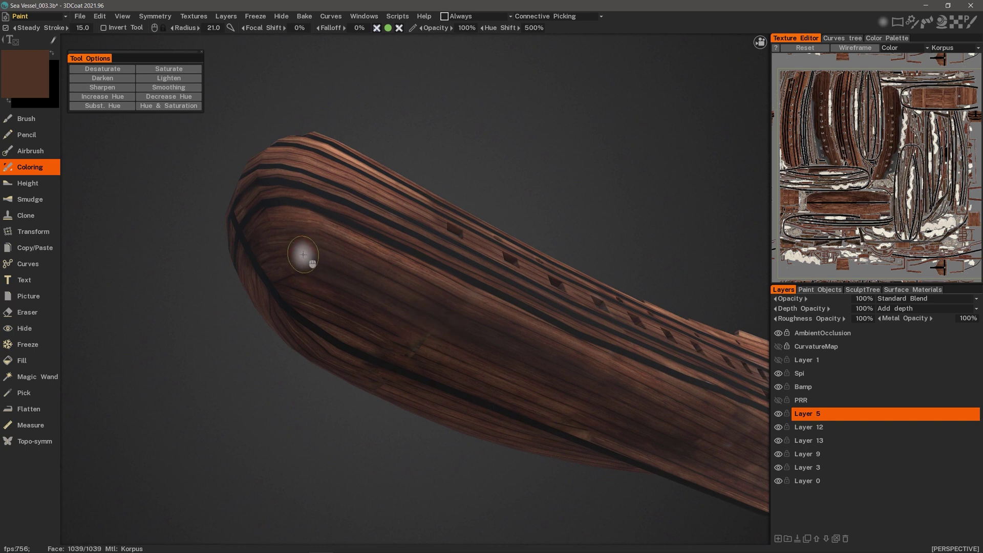
{"action": "right_click_drag", "start_coordinate": [307, 256], "coordinate": [317, 264]}
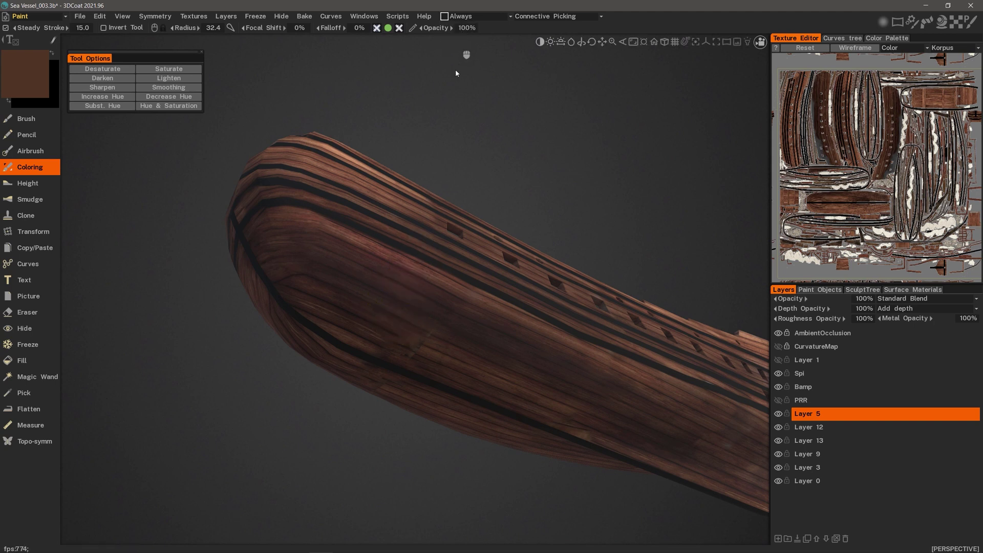
{"action": "mouse_move", "coordinate": [463, 332]}
{"action": "left_mouse_down"}
{"action": "mouse_move", "coordinate": [341, 266]}
{"action": "mouse_move", "coordinate": [472, 324]}
{"action": "mouse_move", "coordinate": [340, 254]}
{"action": "mouse_move", "coordinate": [349, 281]}
{"action": "mouse_move", "coordinate": [340, 297]}
{"action": "mouse_move", "coordinate": [417, 329]}
{"action": "left_mouse_up"}
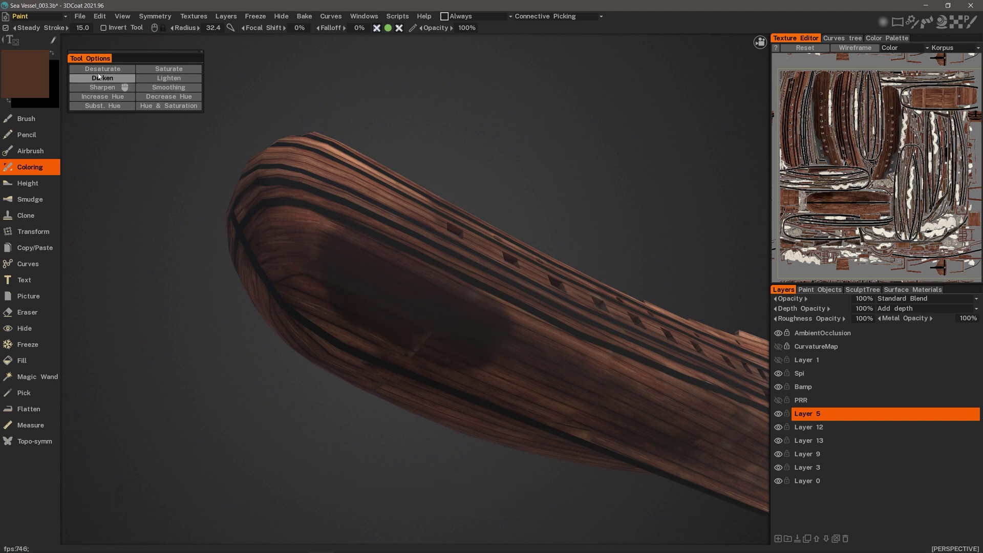
- Extend the darkening along the hull's underside toward the stern
{"action": "mouse_move", "coordinate": [53, 40]}
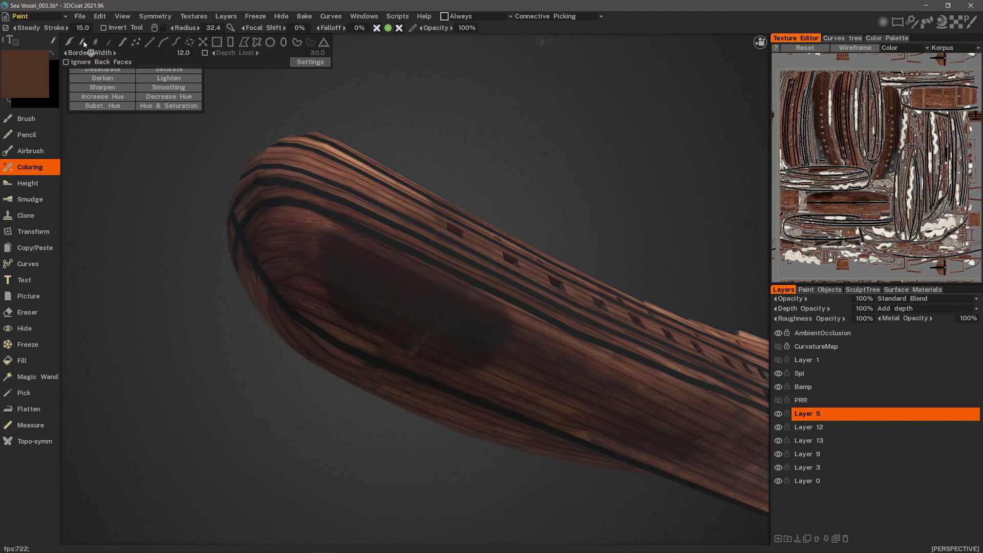
{"action": "left_click_drag", "start_coordinate": [625, 388], "coordinate": [553, 358]}
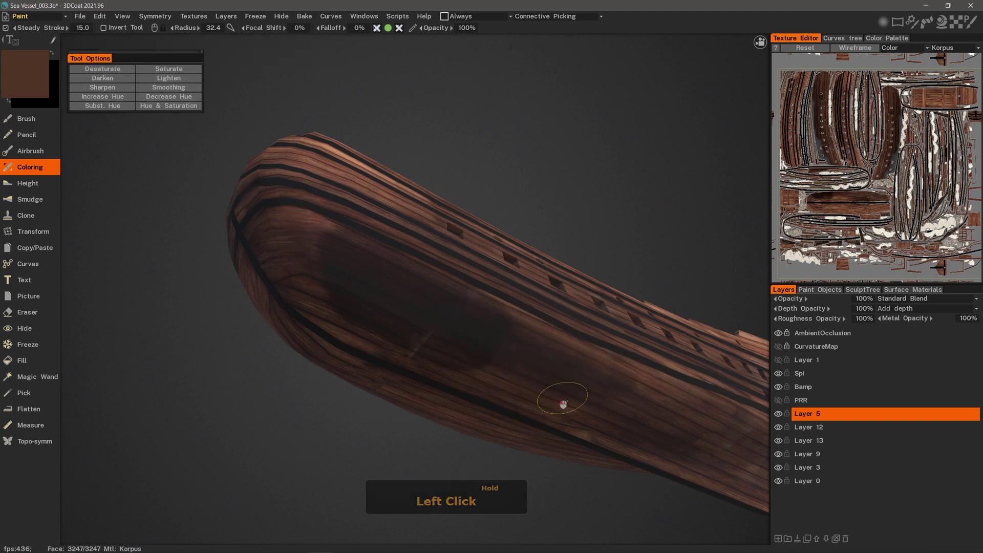
{"action": "mouse_move", "coordinate": [504, 387]}
{"action": "left_mouse_down"}
{"action": "mouse_move", "coordinate": [584, 416]}
{"action": "mouse_move", "coordinate": [588, 394]}
{"action": "left_mouse_up"}
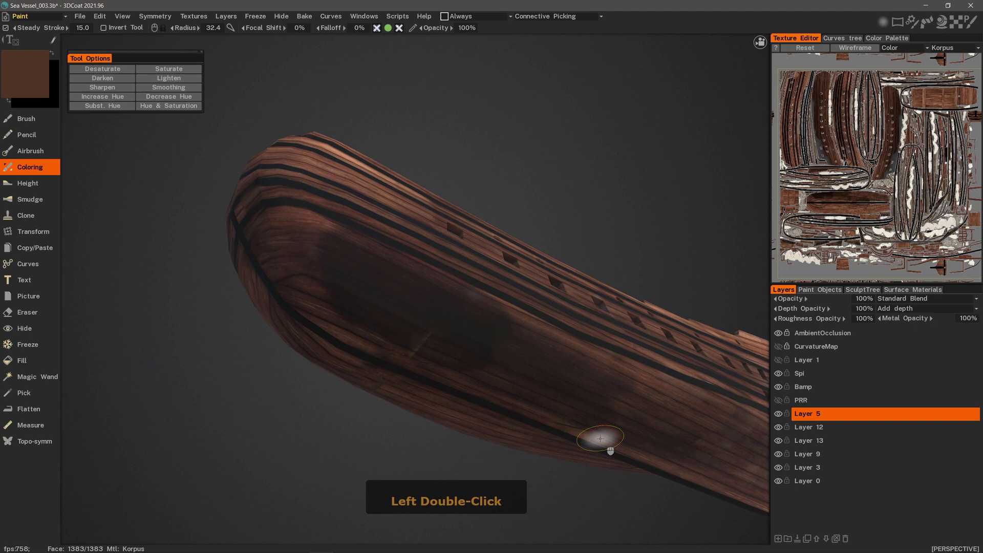
- Reduce the brush opacity to 24% and softly darken the bow end of the hull's underside
{"action": "right_click_drag", "start_coordinate": [494, 326], "coordinate": [493, 327]}
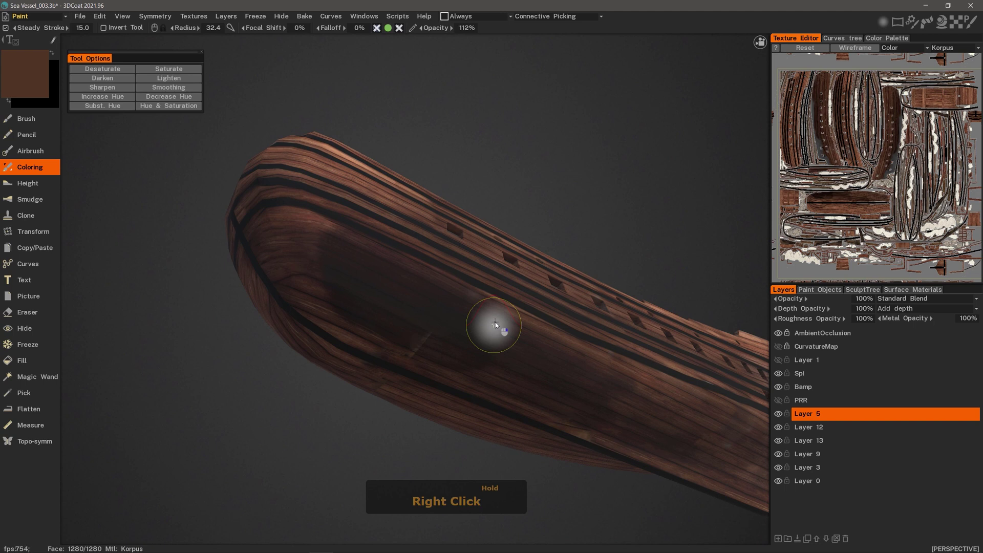
{"action": "right_click_drag", "start_coordinate": [494, 325], "coordinate": [698, 410]}
{"action": "double_click", "coordinate": [551, 362]}
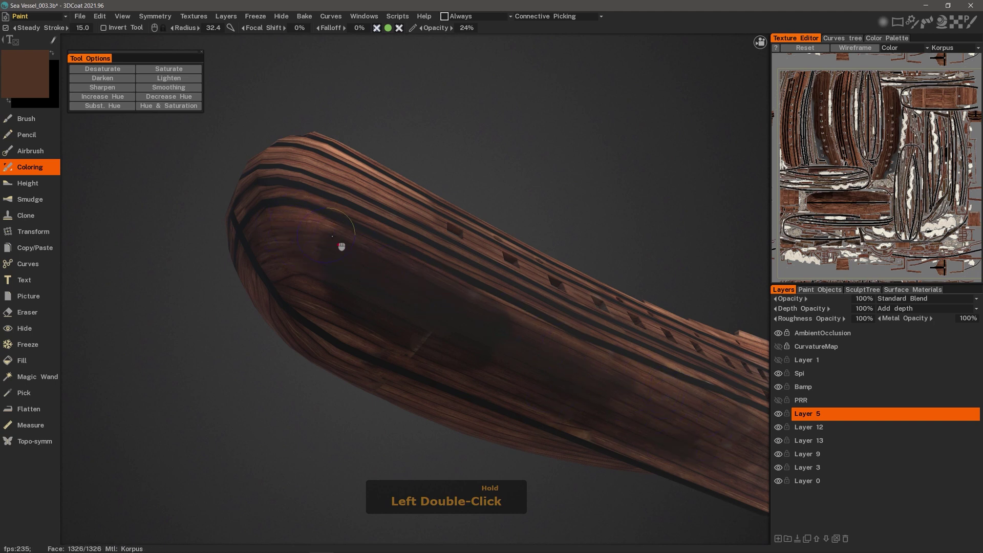
{"action": "left_click_drag", "start_coordinate": [412, 362], "coordinate": [420, 367]}
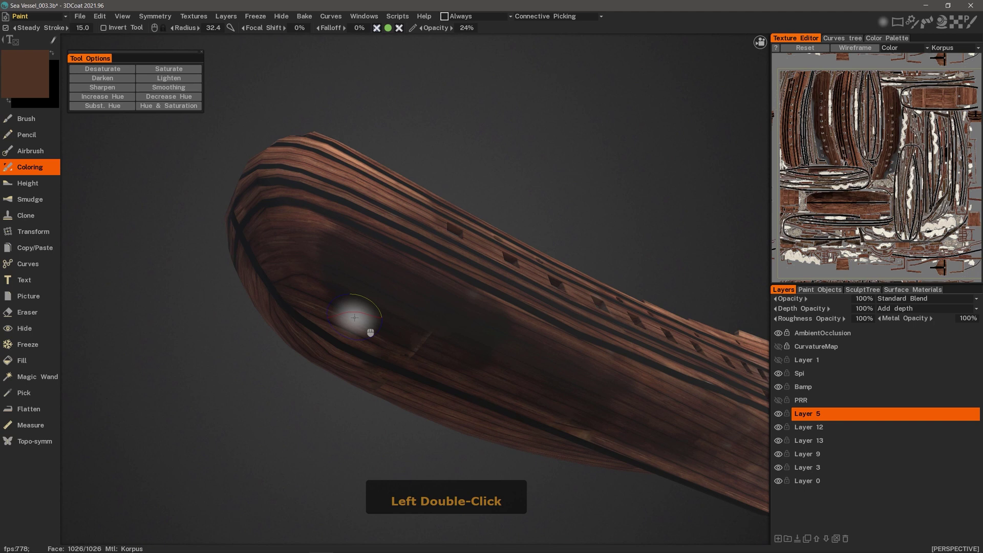
{"action": "left_click_drag", "start_coordinate": [367, 326], "coordinate": [394, 348]}
{"action": "mouse_move", "coordinate": [312, 241]}
{"action": "left_mouse_down"}
{"action": "mouse_move", "coordinate": [342, 251]}
{"action": "mouse_move", "coordinate": [356, 292]}
{"action": "left_mouse_up"}
{"action": "left_click_drag", "start_coordinate": [275, 249], "coordinate": [302, 287]}
{"action": "mouse_move", "coordinate": [307, 292]}
{"action": "left_mouse_down"}
{"action": "mouse_move", "coordinate": [388, 339]}
{"action": "mouse_move", "coordinate": [328, 308]}
{"action": "left_mouse_up"}
{"action": "left_click_drag", "start_coordinate": [286, 256], "coordinate": [332, 280]}
{"action": "mouse_move", "coordinate": [292, 241]}
{"action": "left_mouse_down"}
{"action": "mouse_move", "coordinate": [322, 239]}
{"action": "mouse_move", "coordinate": [484, 327]}
{"action": "left_mouse_up"}
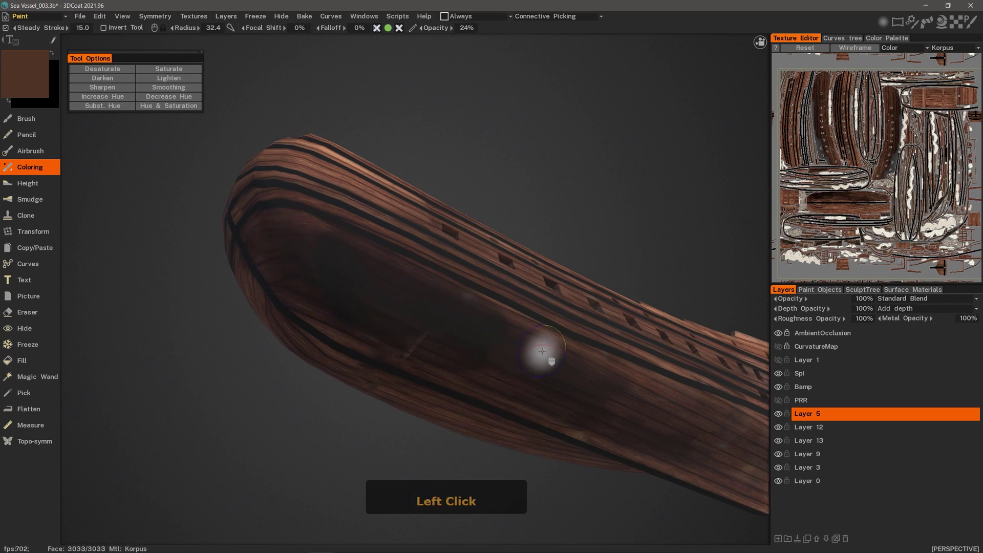
- Blend the soft darkening along the middle and stern of the hull's underside
{"action": "mouse_move", "coordinate": [584, 407]}
{"action": "left_mouse_down"}
{"action": "mouse_move", "coordinate": [515, 368]}
{"action": "mouse_move", "coordinate": [582, 392]}
{"action": "mouse_move", "coordinate": [655, 440]}
{"action": "left_mouse_up"}
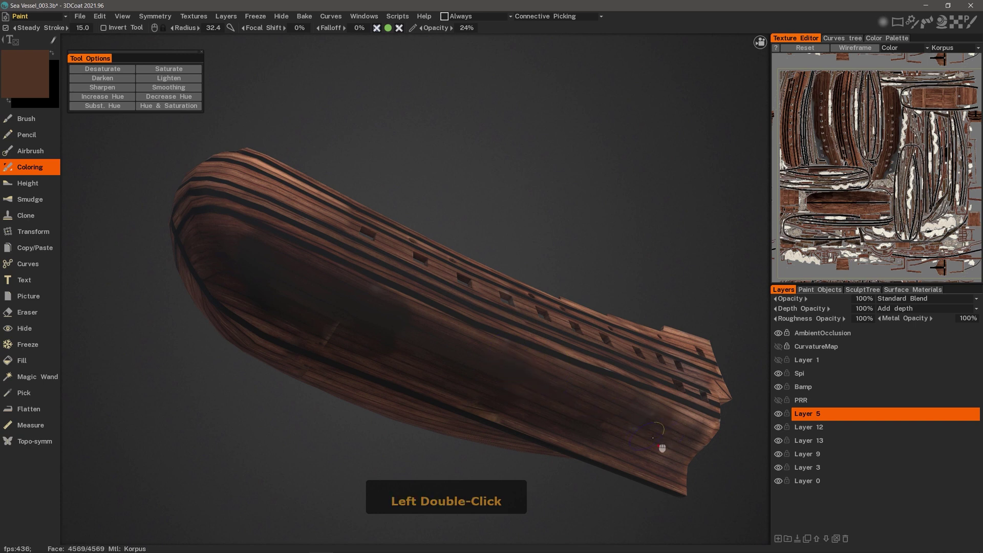
{"action": "mouse_move", "coordinate": [501, 384]}
{"action": "left_mouse_down"}
{"action": "mouse_move", "coordinate": [575, 404]}
{"action": "mouse_move", "coordinate": [535, 389]}
{"action": "left_mouse_up"}
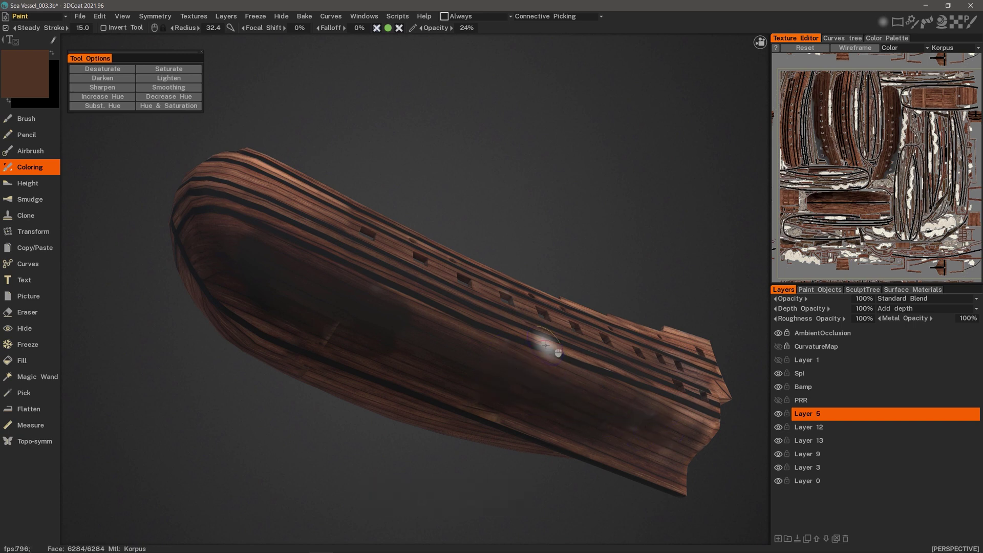
{"action": "left_click", "coordinate": [707, 445]}
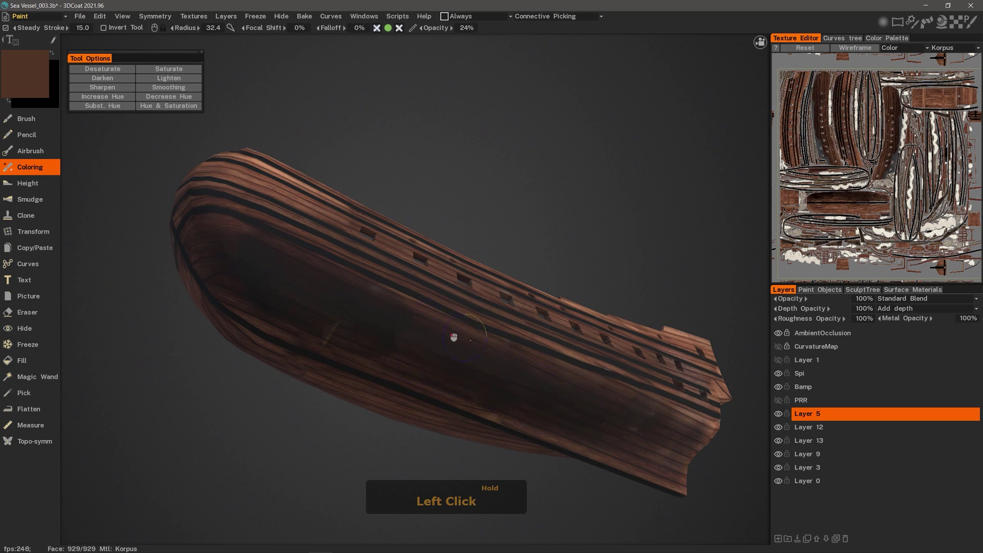
{"action": "left_click_drag", "start_coordinate": [342, 341], "coordinate": [379, 344]}
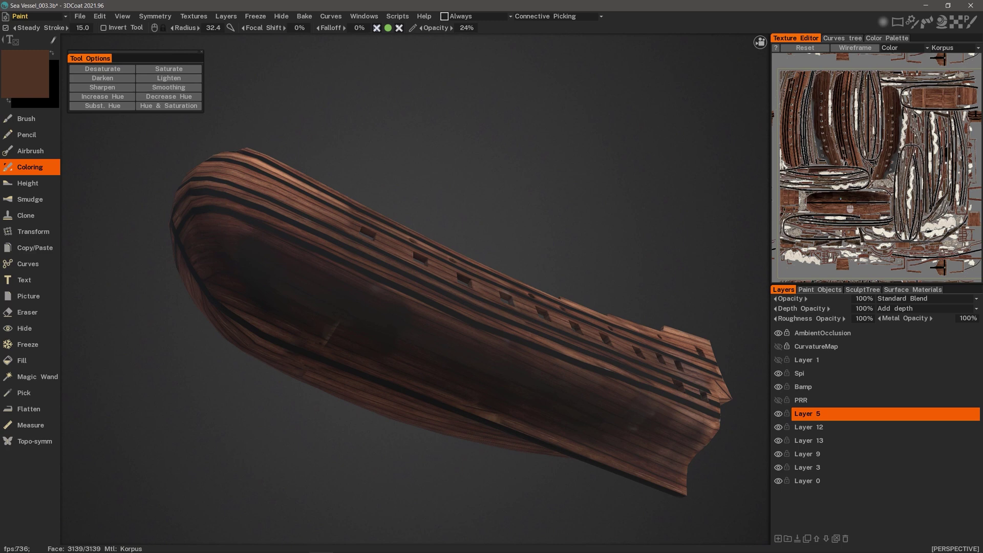
- Enlarge the brush radius to 196 and darken the bottom planks' UV islands in the texture view
{"action": "mouse_move", "coordinate": [850, 209]}
{"action": "middle_mouse_down"}
{"action": "mouse_move", "coordinate": [840, 199]}
{"action": "mouse_move", "coordinate": [852, 204]}
{"action": "middle_mouse_up"}
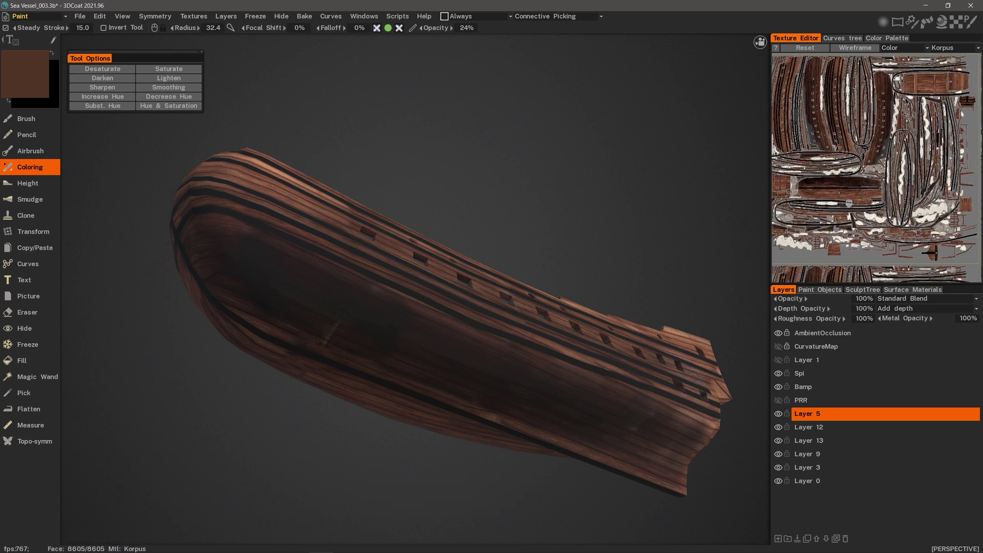
{"action": "right_click_drag", "start_coordinate": [849, 204], "coordinate": [926, 228], "text": "alt"}
{"action": "middle_click_drag", "start_coordinate": [853, 200], "coordinate": [873, 180]}
{"action": "right_click_drag", "start_coordinate": [832, 221], "coordinate": [840, 215]}
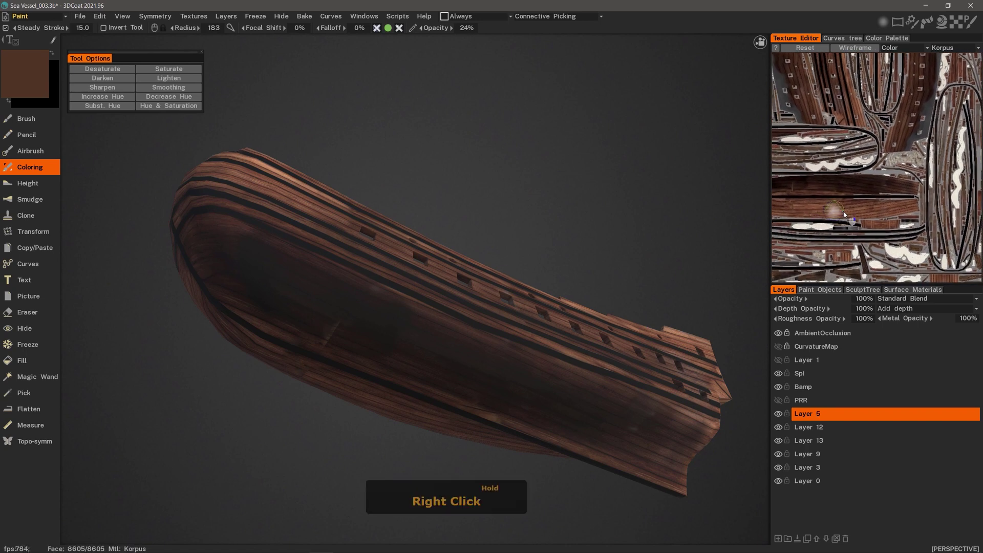
{"action": "left_click", "coordinate": [866, 212]}
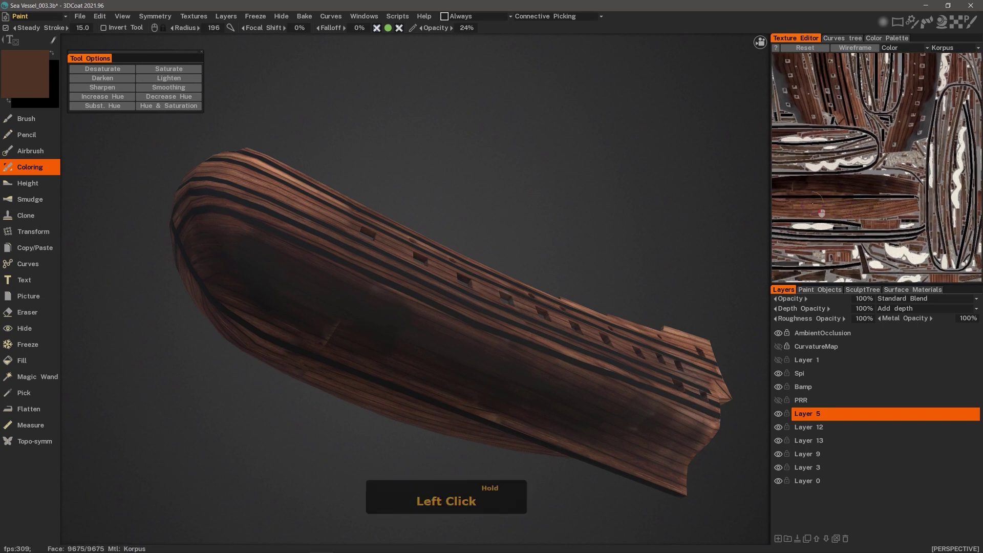
{"action": "left_click_drag", "start_coordinate": [828, 210], "coordinate": [883, 207]}
{"action": "left_click_drag", "start_coordinate": [837, 207], "coordinate": [878, 208]}
{"action": "left_click", "coordinate": [841, 208]}
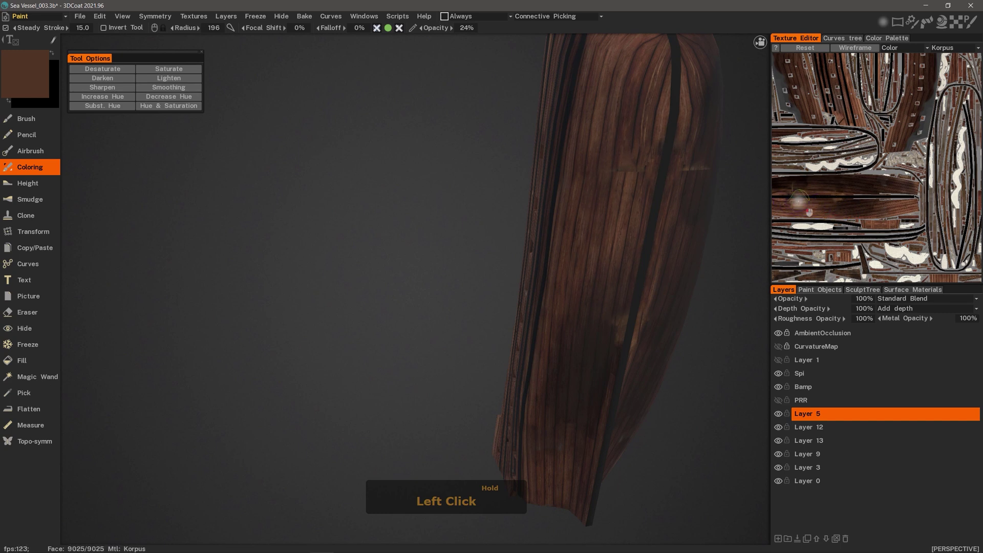
{"action": "mouse_move", "coordinate": [809, 203]}
{"action": "left_mouse_down"}
{"action": "mouse_move", "coordinate": [912, 204]}
{"action": "mouse_move", "coordinate": [841, 201]}
{"action": "left_mouse_up"}
{"action": "mouse_move", "coordinate": [815, 202]}
{"action": "left_mouse_down"}
{"action": "mouse_move", "coordinate": [830, 203]}
{"action": "mouse_move", "coordinate": [799, 203]}
{"action": "left_mouse_up"}
{"action": "mouse_move", "coordinate": [778, 202]}
{"action": "left_mouse_down"}
{"action": "mouse_move", "coordinate": [791, 203]}
{"action": "mouse_move", "coordinate": [775, 209]}
{"action": "left_mouse_up"}
- Lighten the upper side planks from stern to bow, using the Lighten mode with a brush radius of 65.9
{"action": "mouse_move", "coordinate": [762, 212]}
{"action": "middle_mouse_down"}
{"action": "mouse_move", "coordinate": [553, 281]}
{"action": "mouse_move", "coordinate": [556, 307]}
{"action": "middle_mouse_up"}
{"action": "right_click_drag", "start_coordinate": [558, 345], "coordinate": [503, 331]}
{"action": "middle_click_drag", "start_coordinate": [503, 331], "coordinate": [516, 348]}
{"action": "right_click_drag", "start_coordinate": [526, 356], "coordinate": [719, 214]}
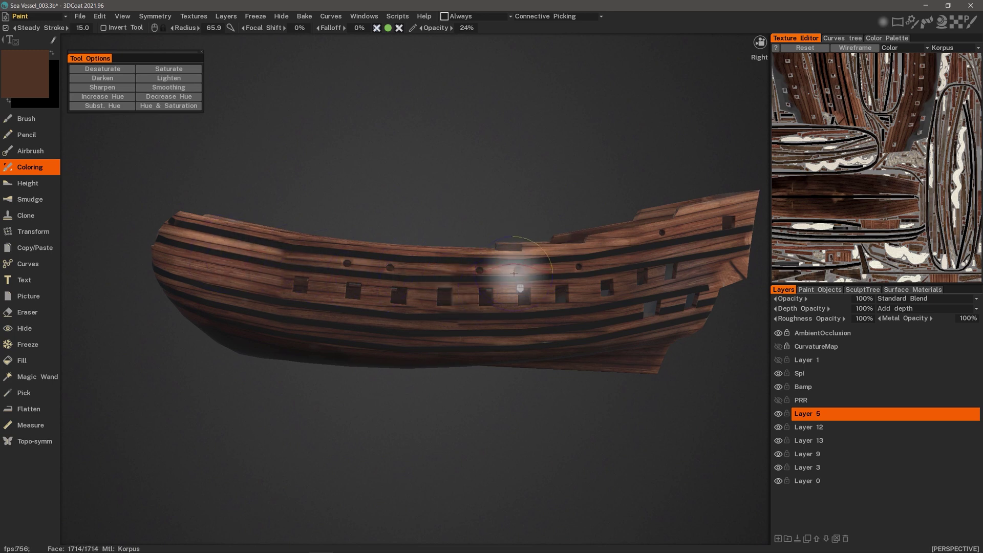
{"action": "right_click_drag", "start_coordinate": [269, 264], "coordinate": [216, 91]}
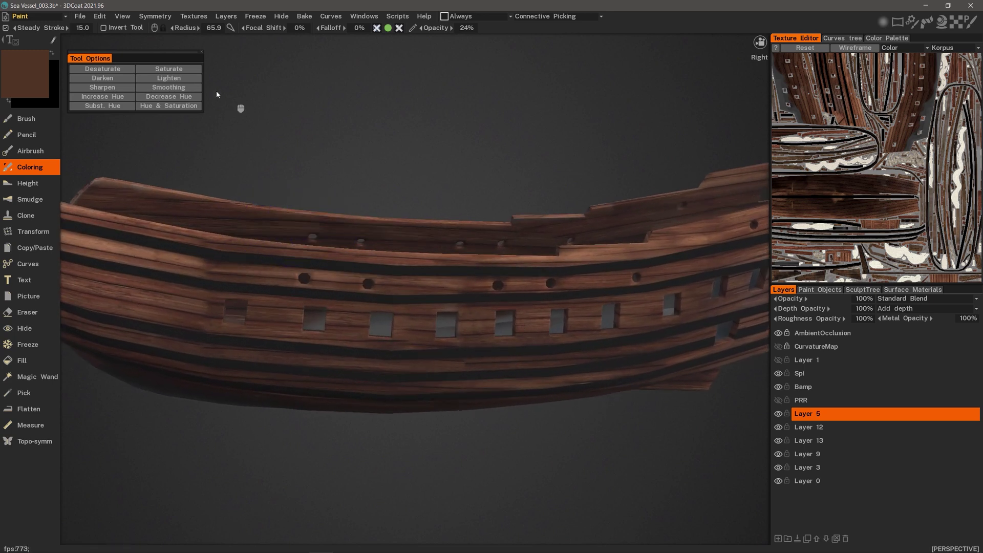
{"action": "left_click", "coordinate": [185, 80]}
{"action": "mouse_move", "coordinate": [550, 268]}
{"action": "left_mouse_down"}
{"action": "mouse_move", "coordinate": [234, 260]}
{"action": "mouse_move", "coordinate": [262, 252]}
{"action": "mouse_move", "coordinate": [297, 265]}
{"action": "left_mouse_up"}
{"action": "scroll", "coordinate": [308, 264], "scroll_direction": "down", "scroll_amount": 3}
{"action": "left_click_drag", "start_coordinate": [622, 245], "coordinate": [579, 251]}
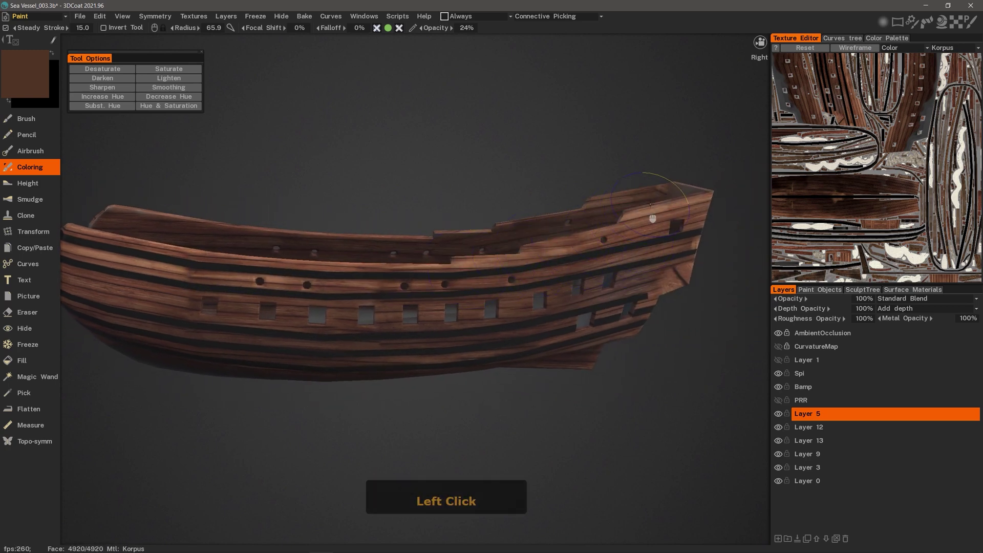
{"action": "left_click", "coordinate": [415, 277]}
{"action": "mouse_move", "coordinate": [406, 268]}
{"action": "left_mouse_down"}
{"action": "mouse_move", "coordinate": [351, 262]}
{"action": "mouse_move", "coordinate": [201, 283]}
{"action": "mouse_move", "coordinate": [144, 273]}
{"action": "left_mouse_up"}
{"action": "left_click_drag", "start_coordinate": [144, 273], "coordinate": [199, 283]}
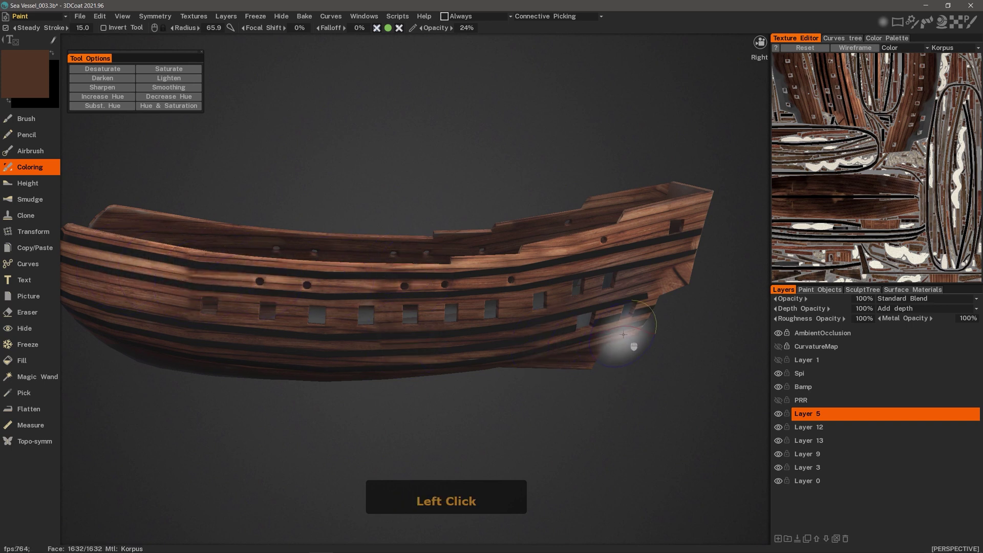
- Sharpen the wood grain between the first two bow gunports in Sharpen mode, using a brush radius of 24.3 and raising the opacity to 99%
{"action": "left_click_drag", "start_coordinate": [647, 359], "coordinate": [670, 336]}
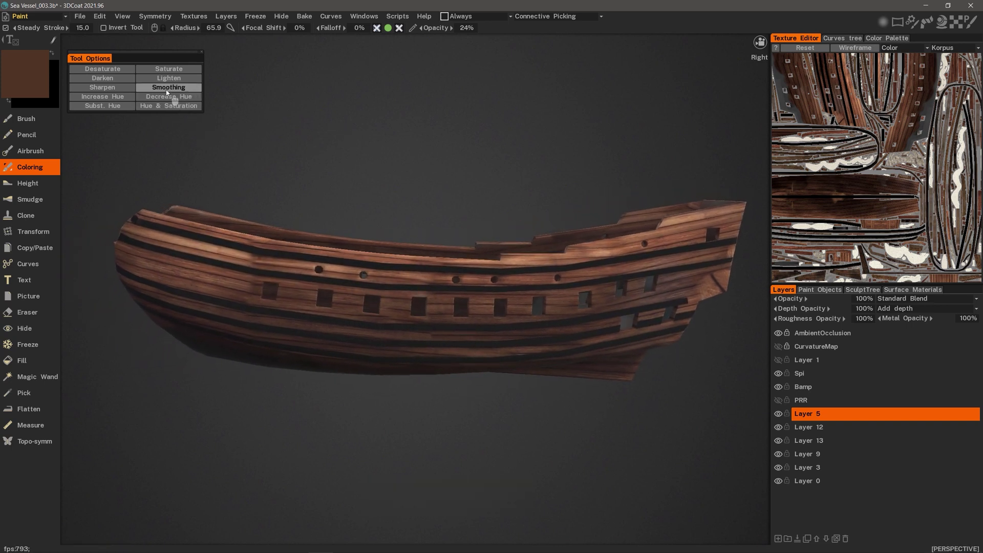
{"action": "left_click", "coordinate": [121, 89]}
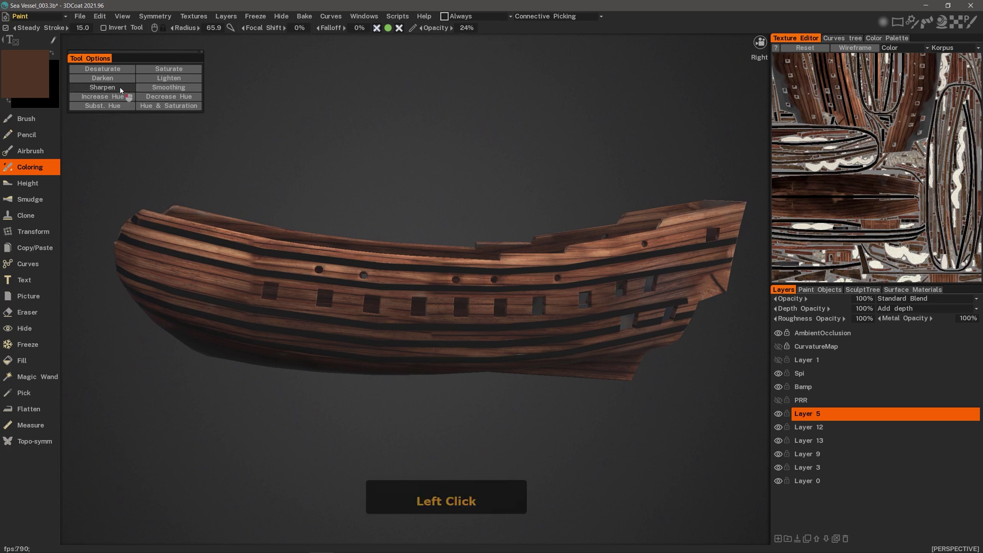
{"action": "right_click_drag", "start_coordinate": [366, 256], "coordinate": [309, 250]}
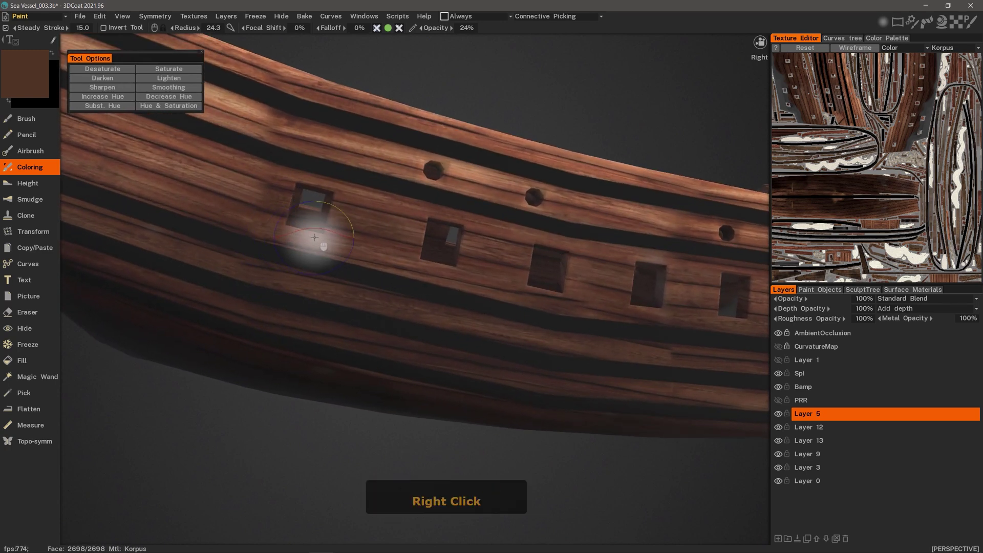
{"action": "right_click_drag", "start_coordinate": [324, 246], "coordinate": [348, 214]}
{"action": "left_click", "coordinate": [344, 215]}
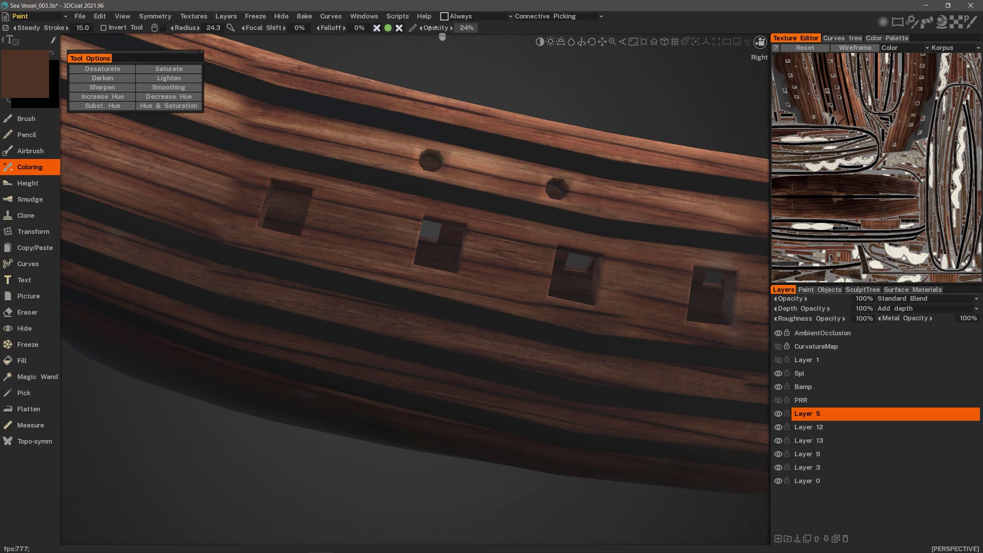
{"action": "left_click_drag", "start_coordinate": [442, 29], "coordinate": [500, 31]}
{"action": "left_click", "coordinate": [406, 216]}
{"action": "mouse_move", "coordinate": [407, 216]}
{"action": "left_mouse_down"}
{"action": "mouse_move", "coordinate": [379, 238]}
{"action": "mouse_move", "coordinate": [333, 233]}
{"action": "mouse_move", "coordinate": [397, 218]}
{"action": "mouse_move", "coordinate": [378, 241]}
{"action": "mouse_move", "coordinate": [329, 241]}
{"action": "mouse_move", "coordinate": [354, 254]}
{"action": "left_mouse_up"}
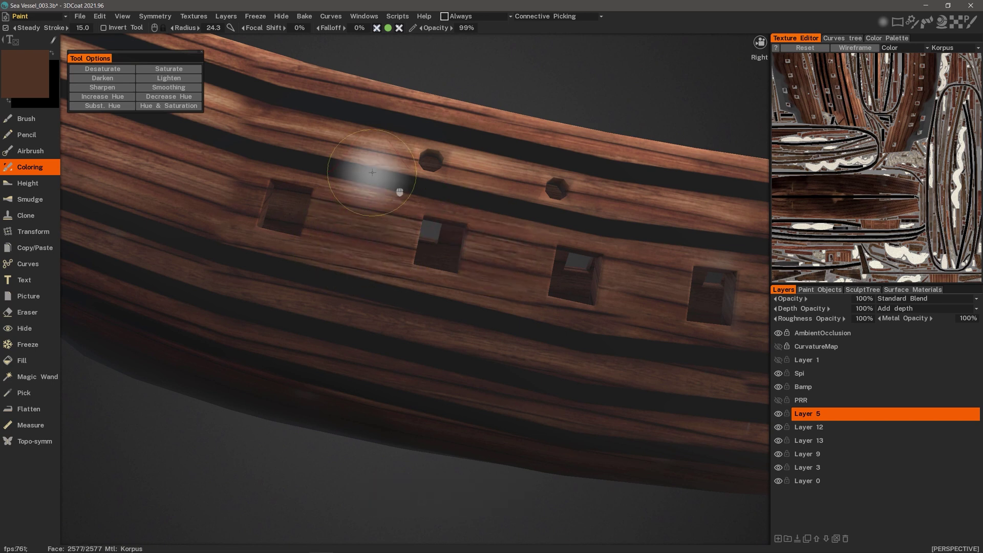
- Soften the plank texture between the second and third gunports using the Smoothing mode at 99% opacity
{"action": "left_click", "coordinate": [175, 89]}
{"action": "mouse_move", "coordinate": [515, 245]}
{"action": "left_mouse_down"}
{"action": "mouse_move", "coordinate": [525, 253]}
{"action": "mouse_move", "coordinate": [497, 235]}
{"action": "mouse_move", "coordinate": [529, 268]}
{"action": "mouse_move", "coordinate": [511, 313]}
{"action": "mouse_move", "coordinate": [470, 351]}
{"action": "mouse_move", "coordinate": [494, 313]}
{"action": "left_mouse_up"}
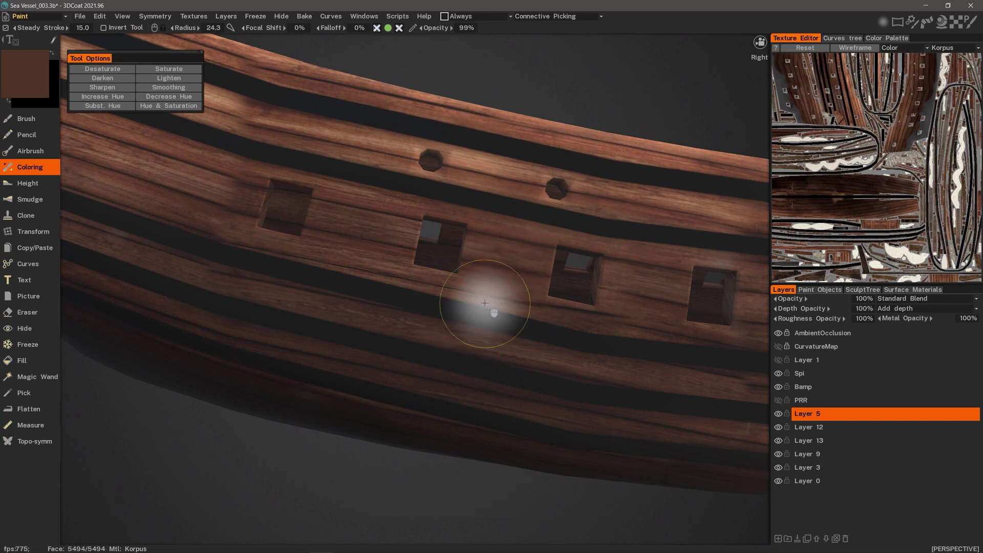
{"action": "left_click", "coordinate": [165, 88]}
{"action": "left_click_drag", "start_coordinate": [599, 272], "coordinate": [587, 270], "text": "alt"}
{"action": "right_click_drag", "start_coordinate": [587, 270], "coordinate": [573, 291]}
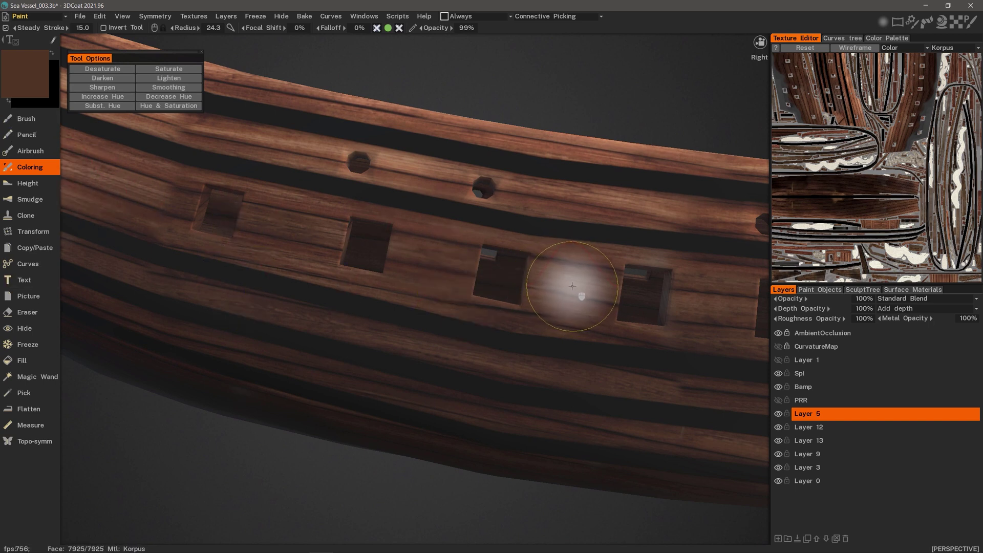
- Reduce the brush opacity to 10% and lightly smooth the planks between the fourth and fifth gunports
{"action": "key", "text": "shift"}
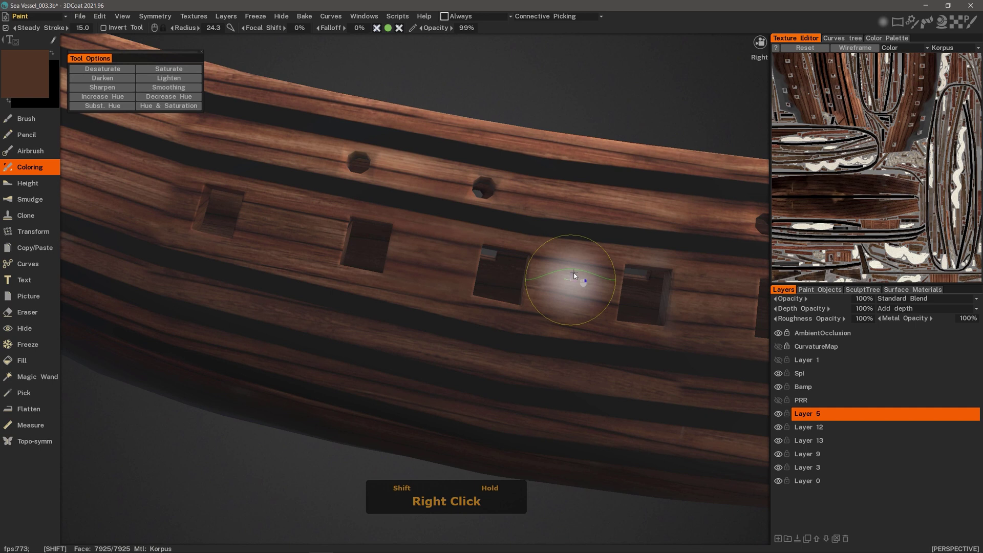
{"action": "right_click_drag", "start_coordinate": [573, 275], "coordinate": [576, 274], "text": "shift"}
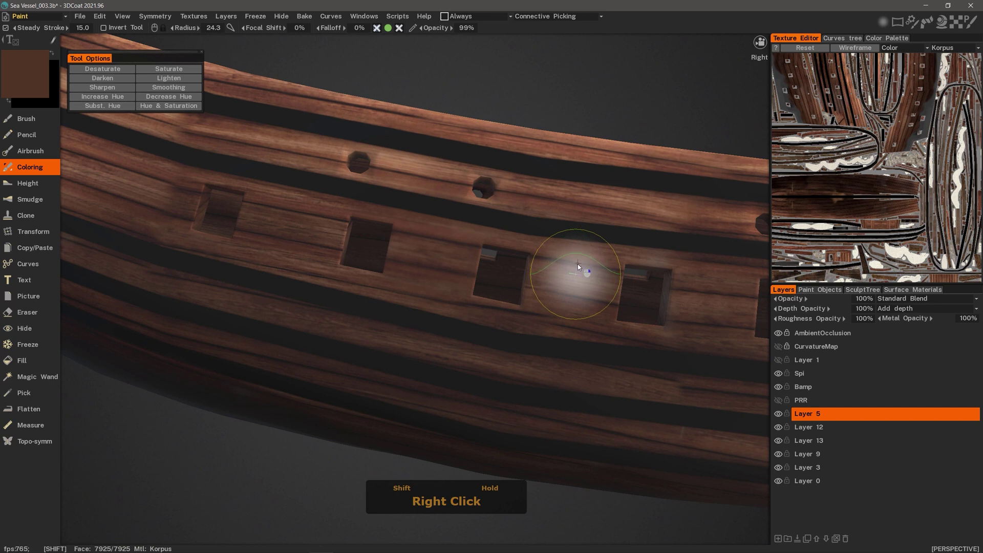
{"action": "right_click_drag", "start_coordinate": [577, 263], "coordinate": [579, 282], "text": "shift"}
{"action": "mouse_move", "coordinate": [582, 260]}
{"action": "left_mouse_down", "text": "shift"}
{"action": "mouse_move", "coordinate": [566, 258]}
{"action": "mouse_move", "coordinate": [596, 286]}
{"action": "mouse_move", "coordinate": [571, 315]}
{"action": "mouse_move", "coordinate": [525, 297]}
{"action": "mouse_move", "coordinate": [563, 322]}
{"action": "mouse_move", "coordinate": [547, 308]}
{"action": "mouse_move", "coordinate": [569, 266]}
{"action": "mouse_move", "coordinate": [566, 287]}
{"action": "left_mouse_up", "text": "shift"}
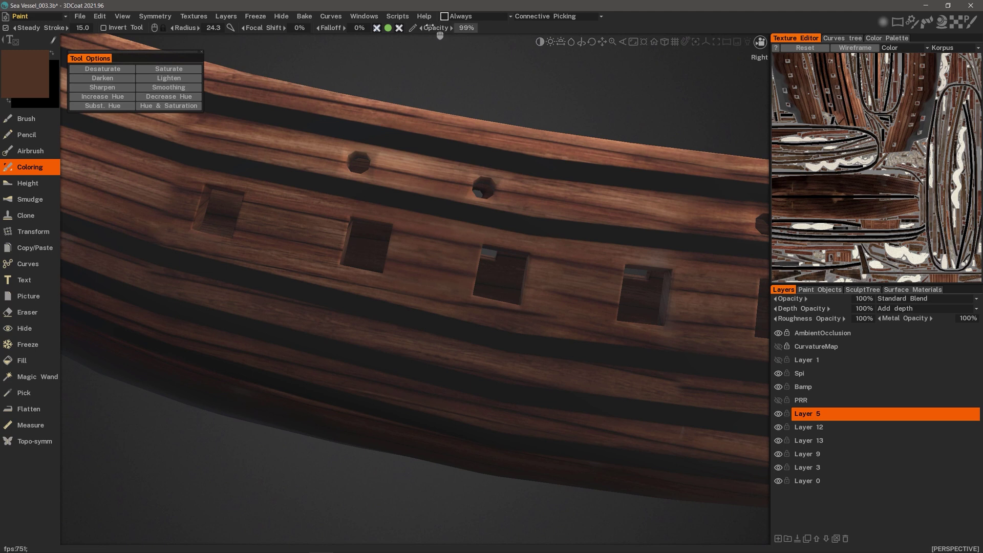
{"action": "right_click_drag", "start_coordinate": [566, 260], "coordinate": [565, 300]}
{"action": "left_click_drag", "start_coordinate": [727, 293], "coordinate": [690, 284]}
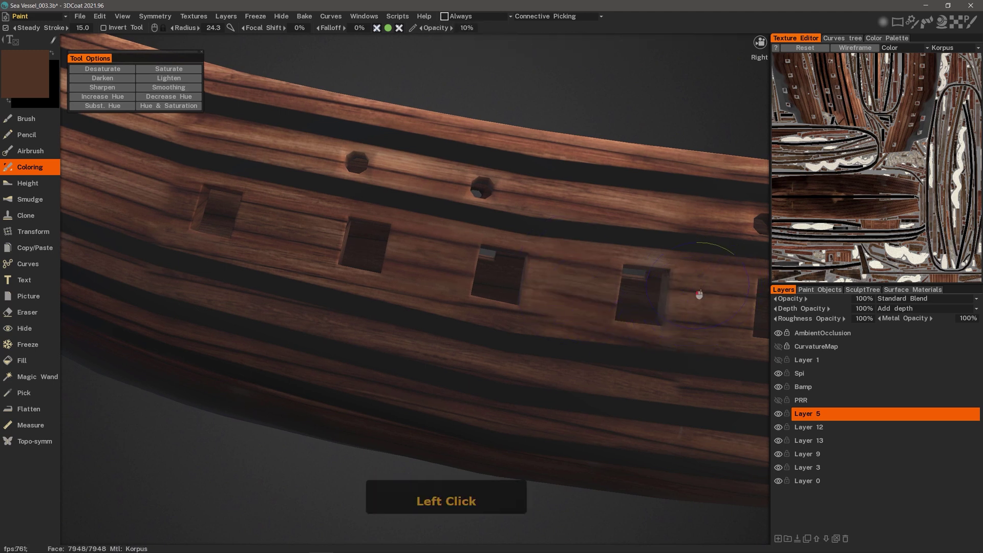
{"action": "left_click_drag", "start_coordinate": [719, 330], "coordinate": [722, 335]}
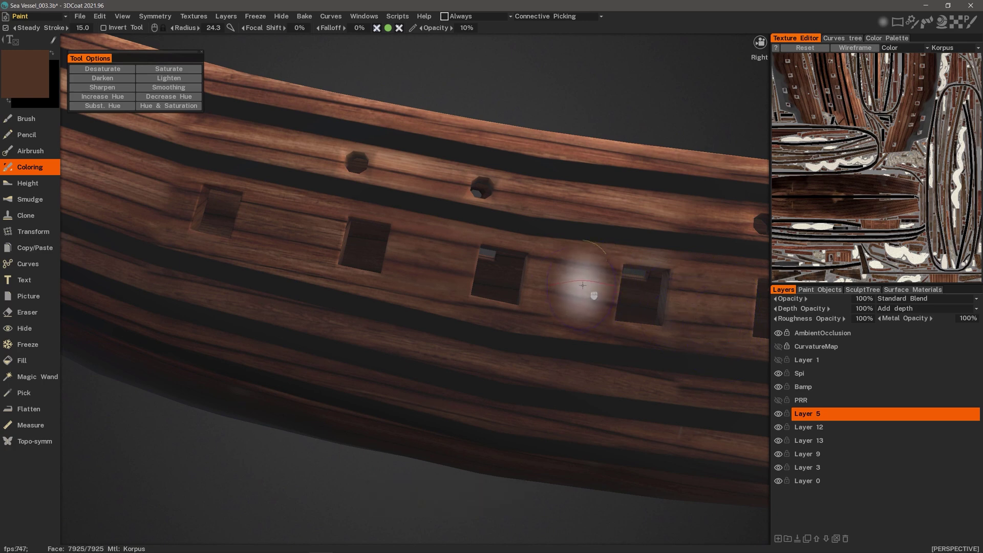
- Raise the brush opacity to 147% and smooth the planks around the fourth gunport more strongly
{"action": "right_click_drag", "start_coordinate": [573, 291], "coordinate": [573, 221]}
{"action": "left_click_drag", "start_coordinate": [713, 284], "coordinate": [693, 294]}
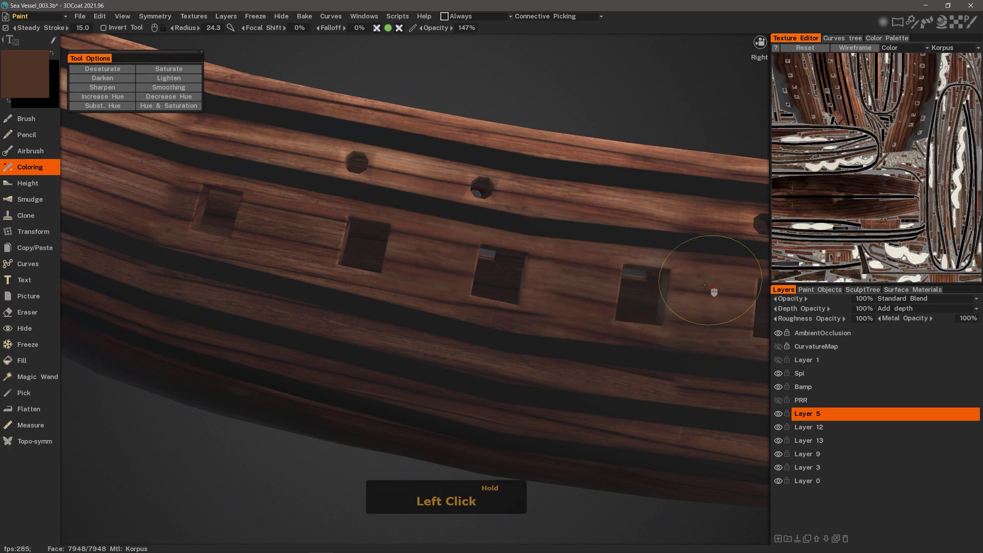
{"action": "right_click_drag", "start_coordinate": [654, 294], "coordinate": [677, 305]}
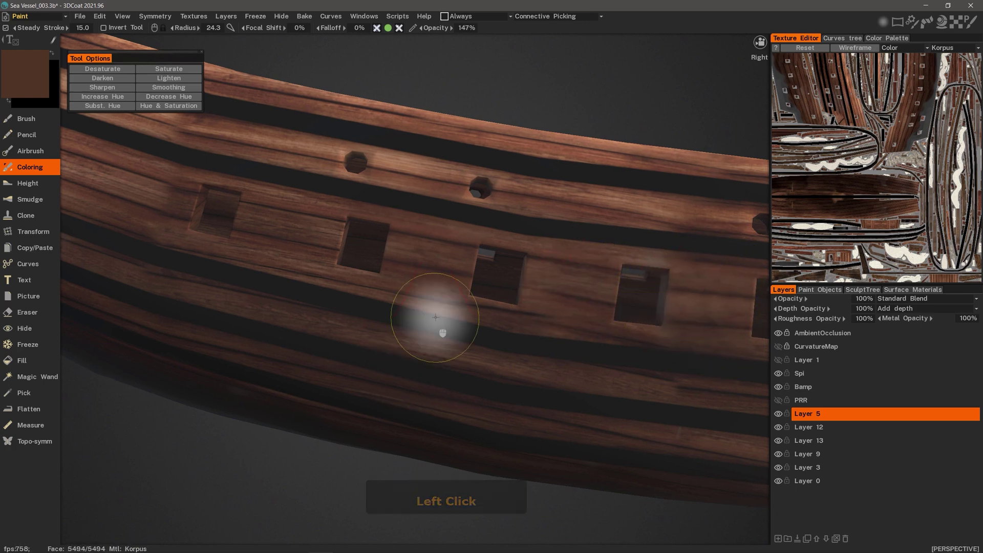
{"action": "scroll", "coordinate": [476, 343], "scroll_direction": "down", "scroll_amount": 3}
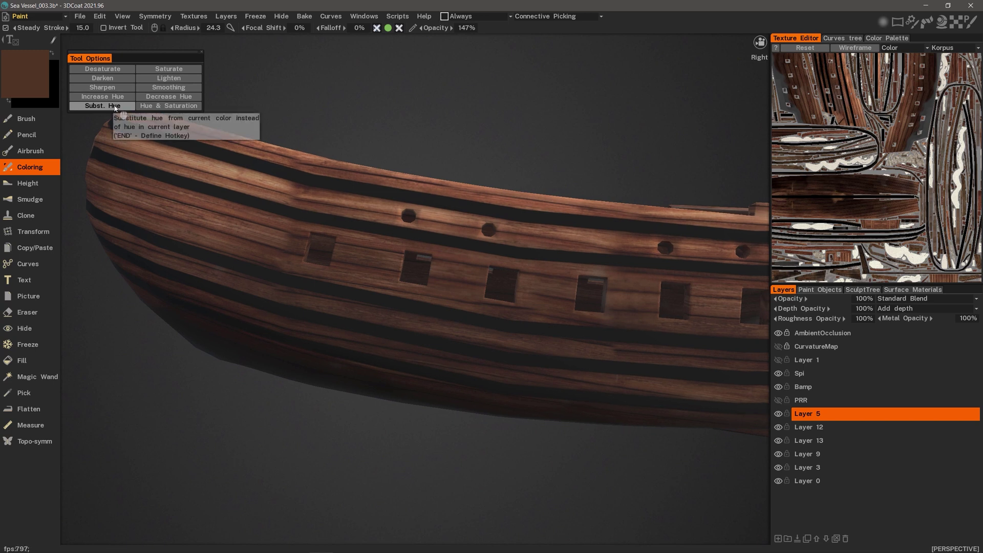
- Set the foreground color to purple with hue 273, saturation 96% and lightness 50%
{"action": "left_click", "coordinate": [32, 78]}
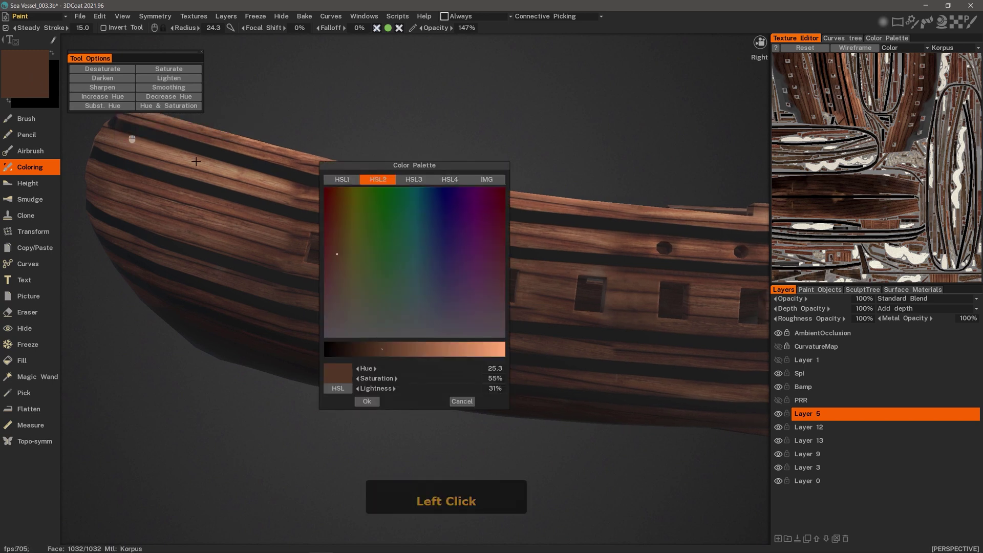
{"action": "left_click_drag", "start_coordinate": [463, 198], "coordinate": [463, 193]}
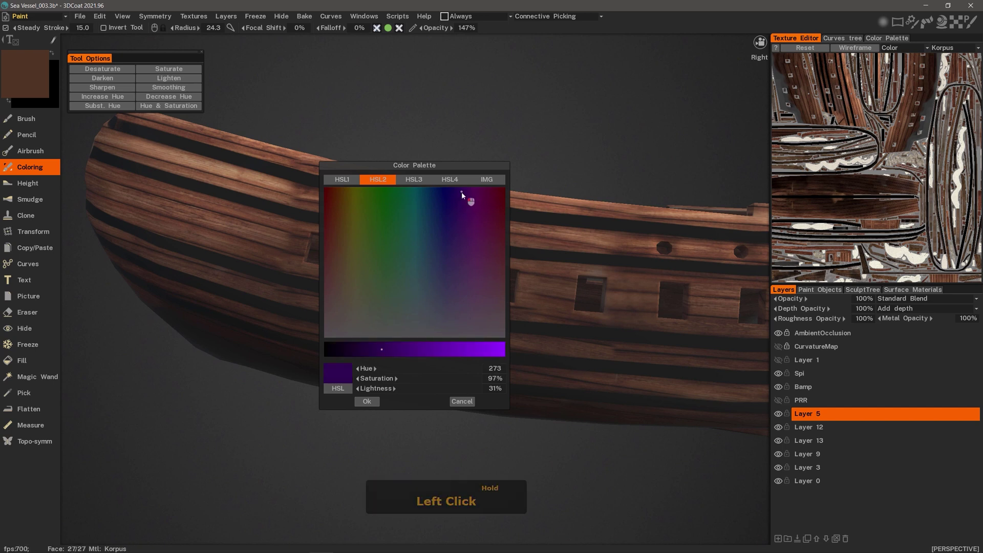
{"action": "left_click", "coordinate": [410, 351]}
{"action": "left_click", "coordinate": [367, 401]}
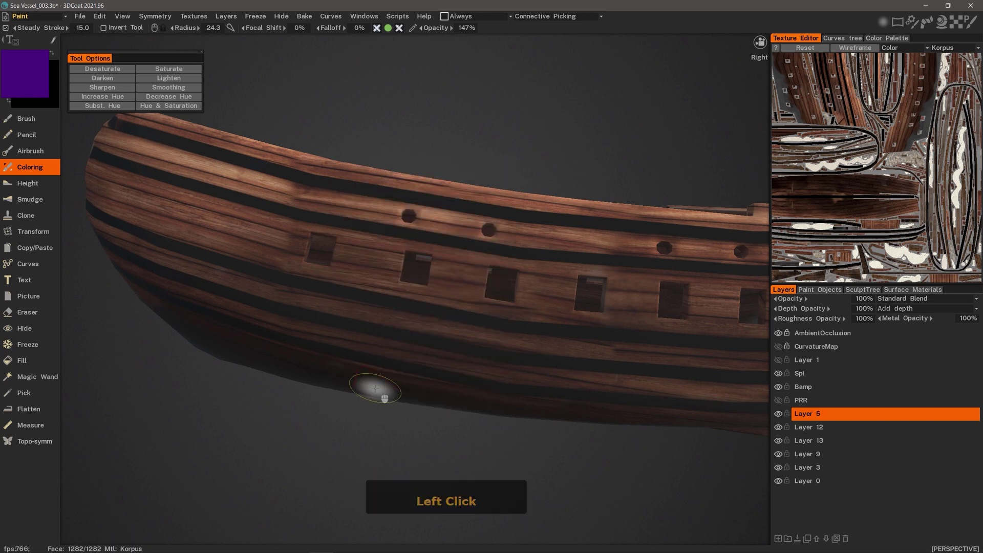
- Tint the planks between the first and second gunports purple with Subst. Hue at 100% opacity
{"action": "left_click_drag", "start_coordinate": [304, 265], "coordinate": [286, 248], "text": "alt"}
{"action": "mouse_move", "coordinate": [404, 233]}
{"action": "left_mouse_down", "text": "alt"}
{"action": "mouse_move", "coordinate": [395, 256]}
{"action": "mouse_move", "coordinate": [410, 214]}
{"action": "left_mouse_up", "text": "alt"}
{"action": "left_click", "coordinate": [106, 106]}
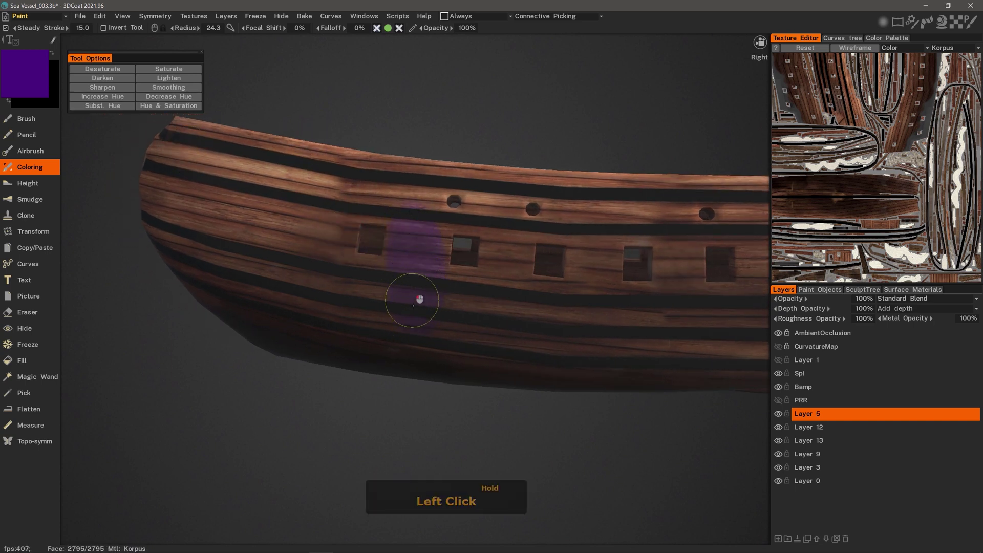
{"action": "left_click_drag", "start_coordinate": [411, 306], "coordinate": [414, 291]}
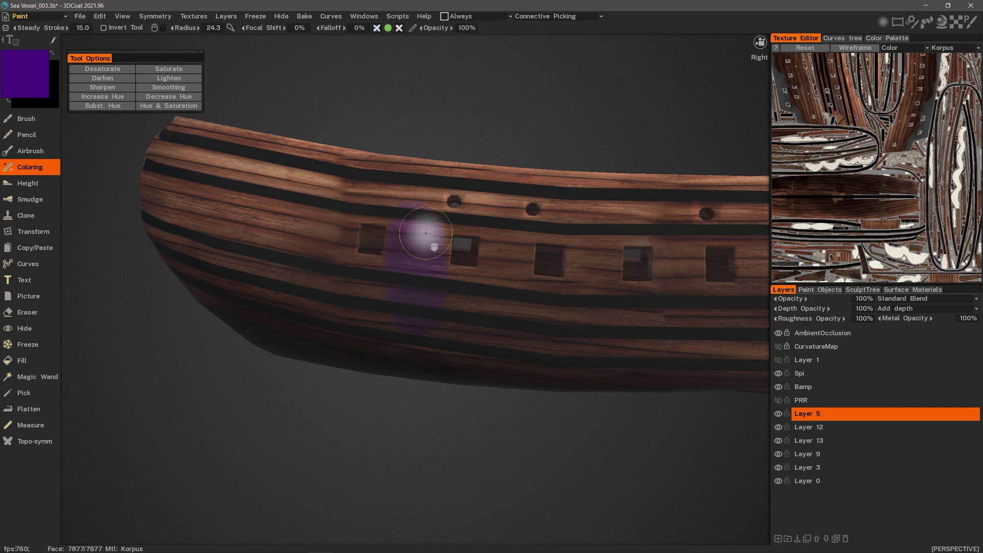
{"action": "left_click_drag", "start_coordinate": [423, 232], "coordinate": [410, 224]}
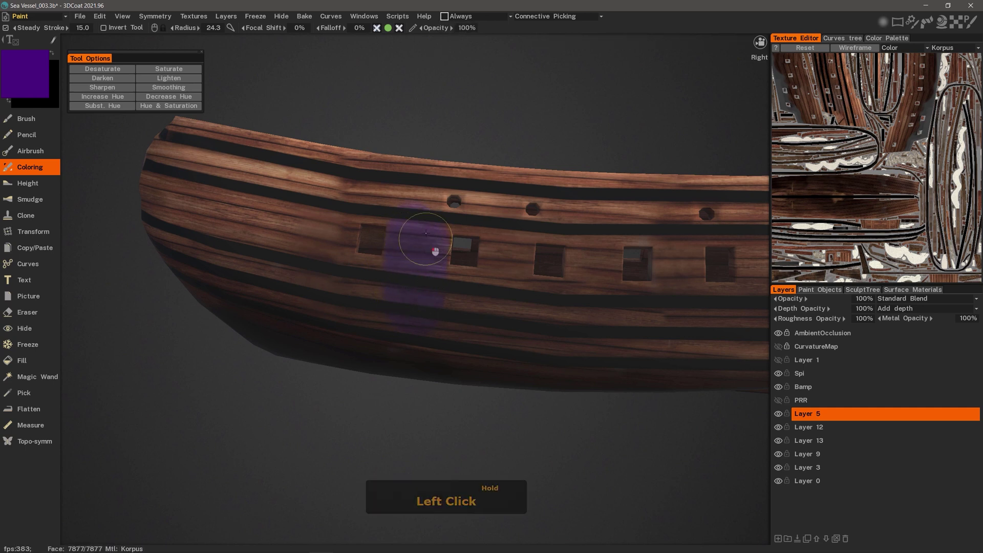
{"action": "left_click_drag", "start_coordinate": [414, 303], "coordinate": [420, 287]}
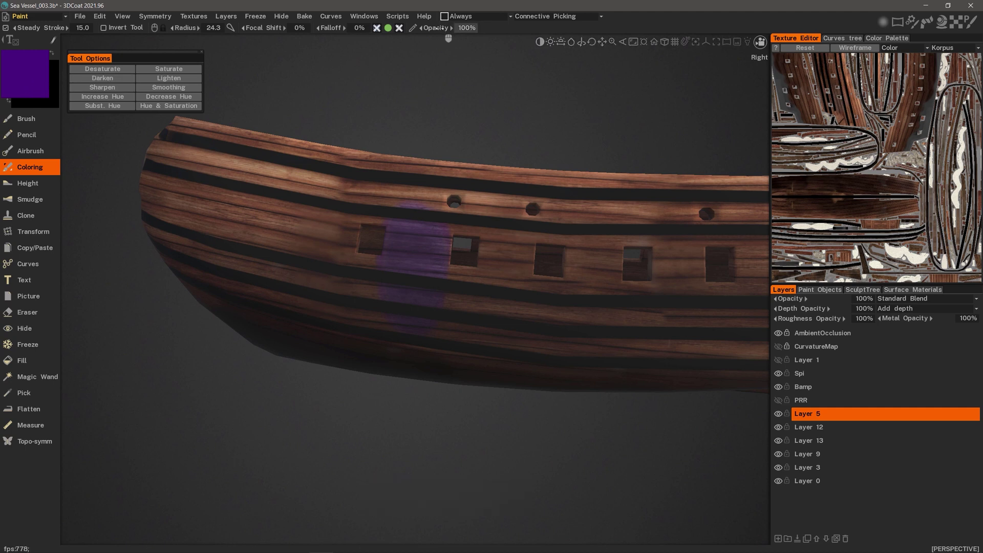
- Lower the brush opacity to 21% and paint a faint purple tint between the second and third gunports
{"action": "left_click_drag", "start_coordinate": [437, 28], "coordinate": [378, 37]}
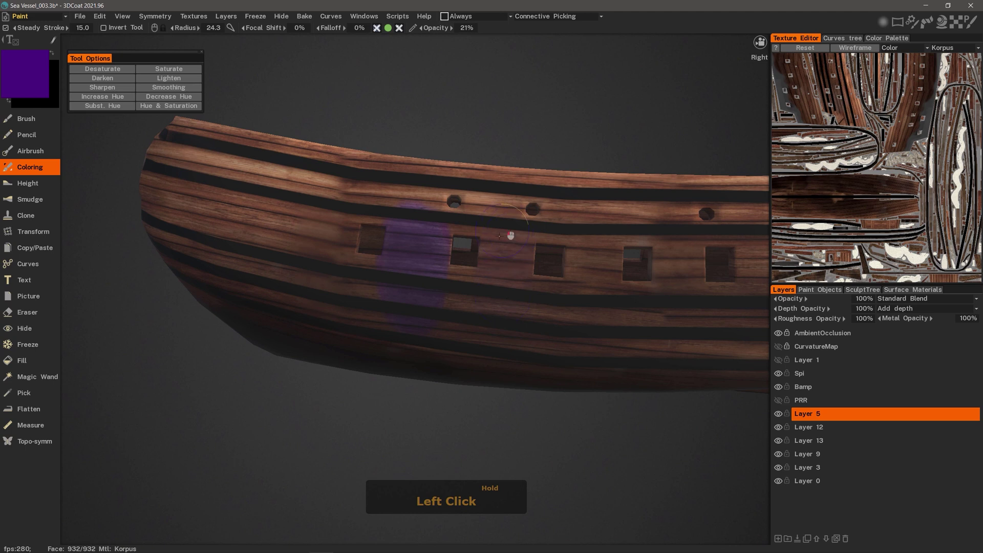
{"action": "left_click_drag", "start_coordinate": [507, 239], "coordinate": [489, 284]}
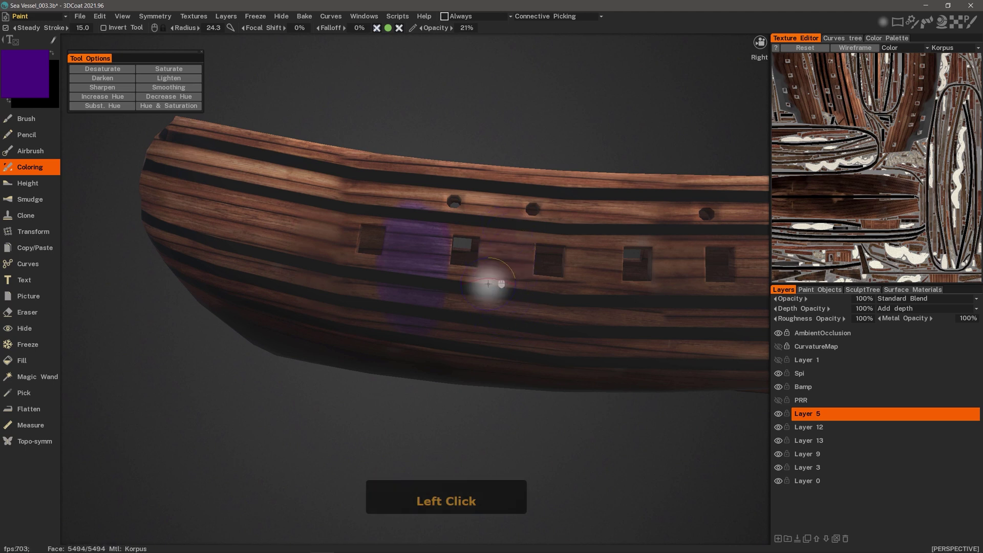
{"action": "double_click", "coordinate": [513, 326]}
{"action": "left_click_drag", "start_coordinate": [504, 239], "coordinate": [501, 318]}
- Change the foreground color to a bright green with hue 111 and saturation 97%
{"action": "left_click", "coordinate": [43, 85]}
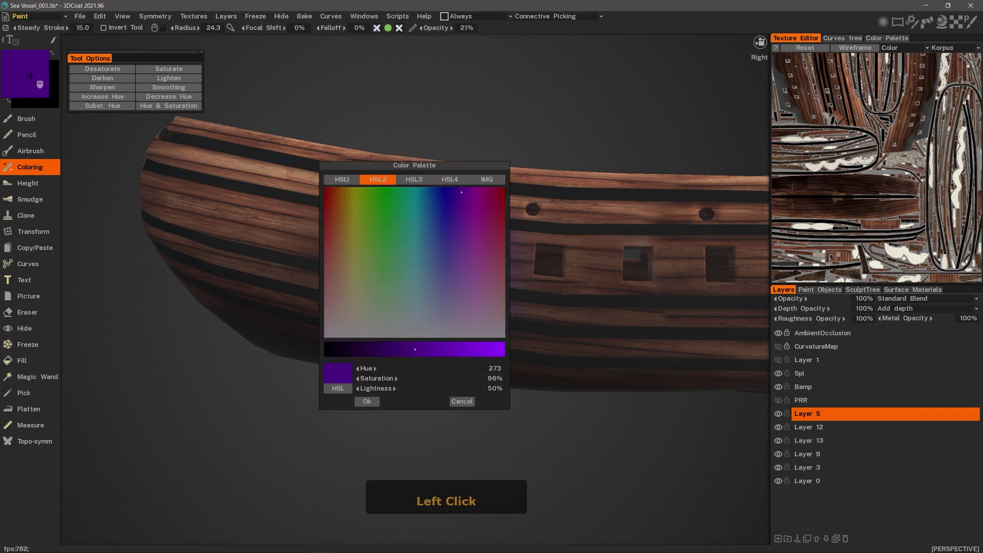
{"action": "left_click_drag", "start_coordinate": [372, 204], "coordinate": [379, 193]}
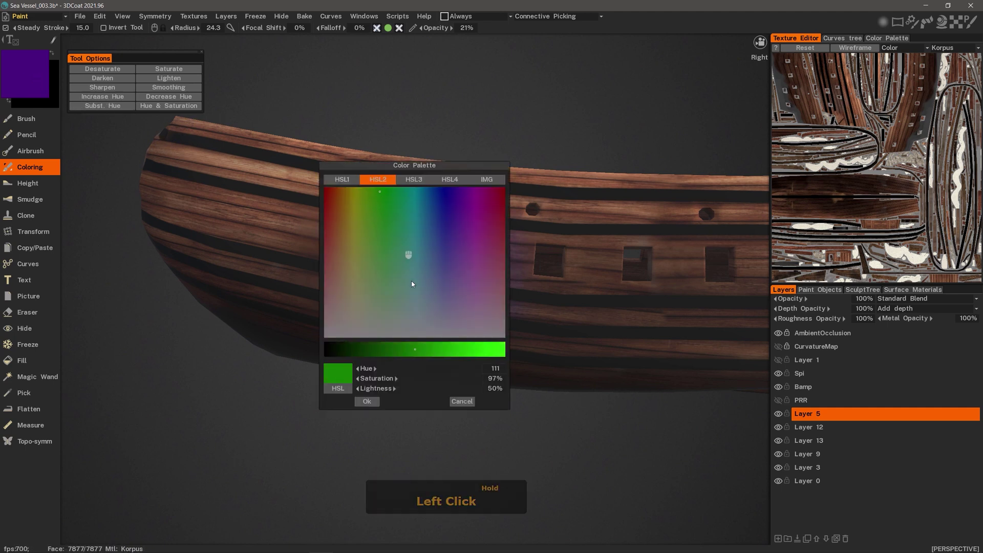
{"action": "left_click", "coordinate": [458, 350]}
{"action": "left_click", "coordinate": [367, 402]}
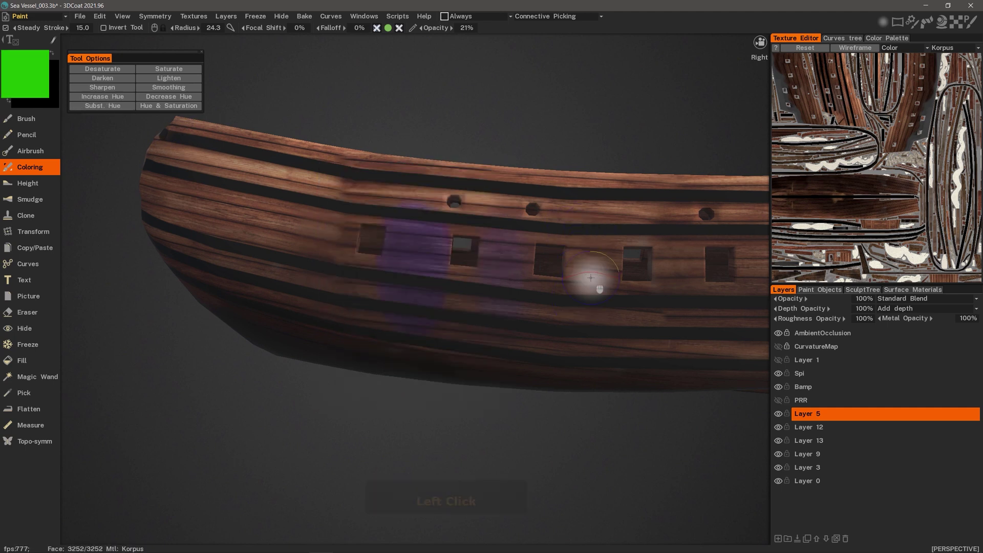
- Tint the planks between the third and fourth gunports green at 21% opacity and repaint them at 100%
{"action": "left_click", "coordinate": [608, 306]}
{"action": "left_click_drag", "start_coordinate": [587, 269], "coordinate": [595, 254]}
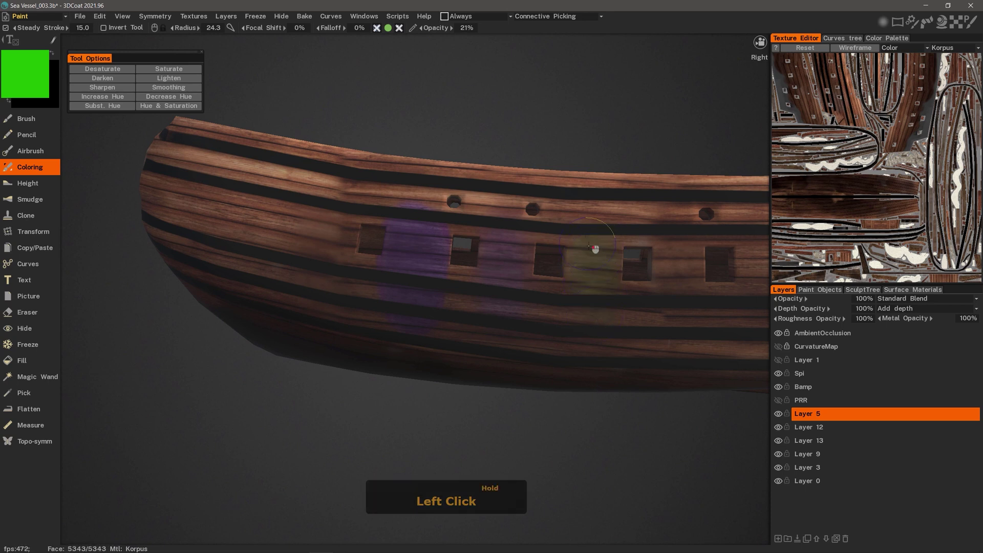
{"action": "left_click_drag", "start_coordinate": [595, 292], "coordinate": [594, 287]}
{"action": "left_click_drag", "start_coordinate": [436, 24], "coordinate": [513, 36]}
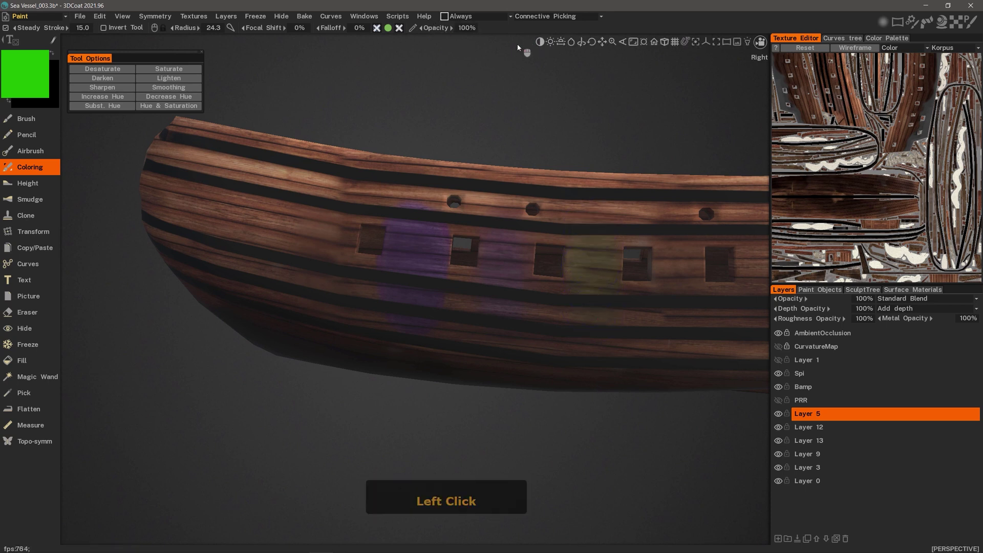
{"action": "left_click", "coordinate": [594, 258]}
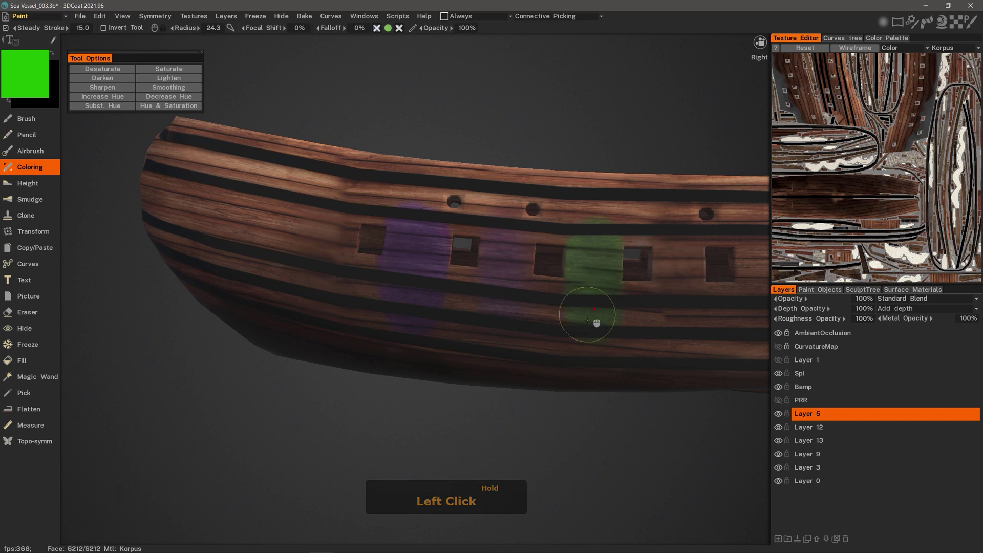
{"action": "left_click_drag", "start_coordinate": [588, 320], "coordinate": [589, 333]}
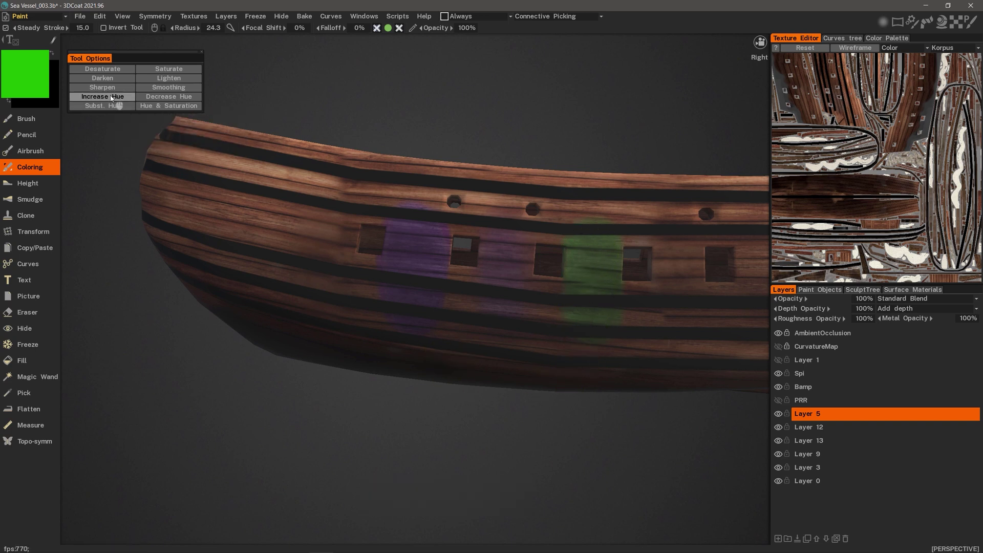
- Shift the hue of the bow planks ahead of the first gunport, using Increase Hue with a 500% hue shift
{"action": "mouse_move", "coordinate": [205, 179]}
{"action": "left_mouse_down", "text": "alt"}
{"action": "mouse_move", "coordinate": [248, 202]}
{"action": "mouse_move", "coordinate": [278, 250]}
{"action": "mouse_move", "coordinate": [246, 204]}
{"action": "mouse_move", "coordinate": [257, 208]}
{"action": "left_mouse_up", "text": "alt"}
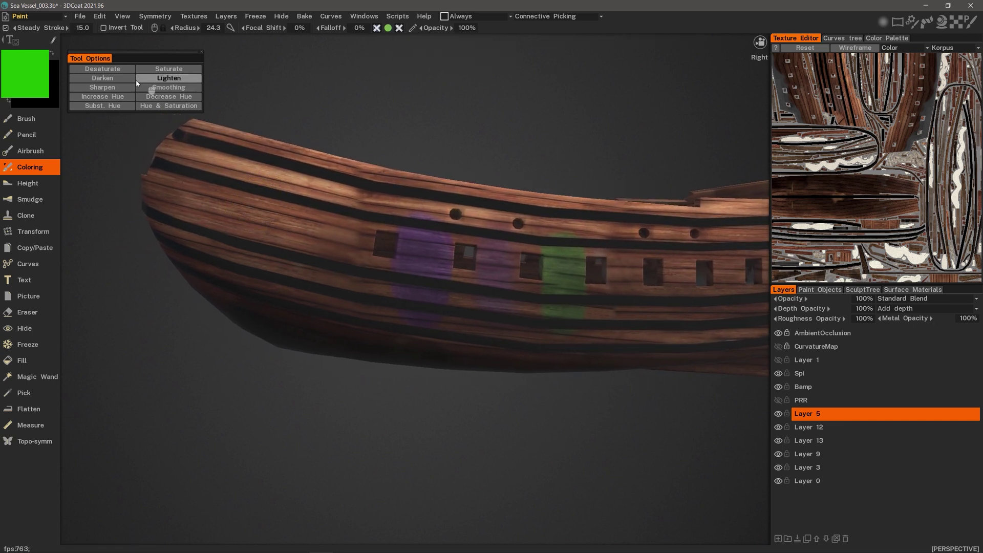
{"action": "left_click", "coordinate": [119, 96]}
{"action": "left_click_drag", "start_coordinate": [240, 97], "coordinate": [308, 82]}
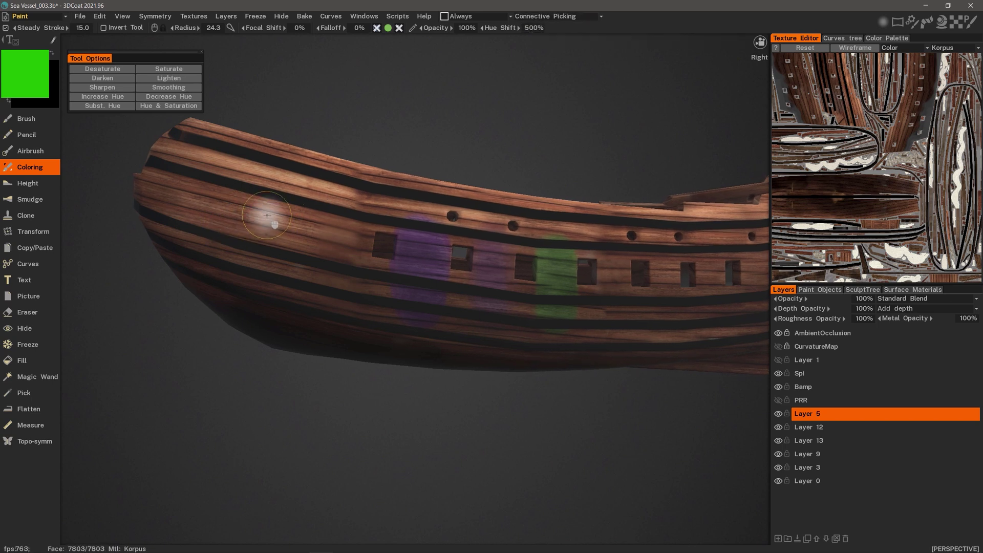
{"action": "mouse_move", "coordinate": [264, 218]}
{"action": "left_mouse_down"}
{"action": "mouse_move", "coordinate": [241, 199]}
{"action": "mouse_move", "coordinate": [245, 227]}
{"action": "left_mouse_up"}
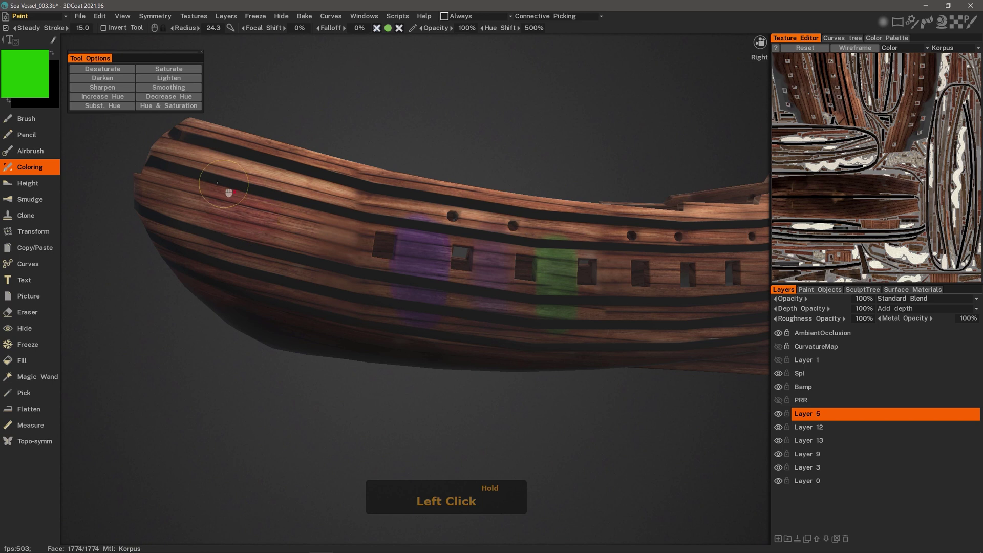
{"action": "left_click_drag", "start_coordinate": [224, 185], "coordinate": [263, 290]}
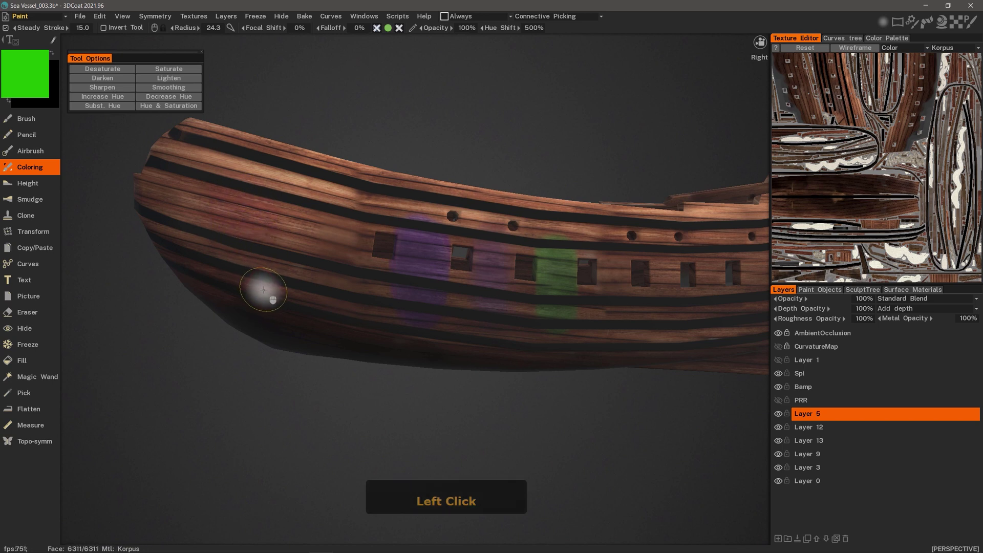
- Raise the hue shift to 5900% and recolor the planks nearest the bow
{"action": "left_click_drag", "start_coordinate": [503, 28], "coordinate": [512, 29]}
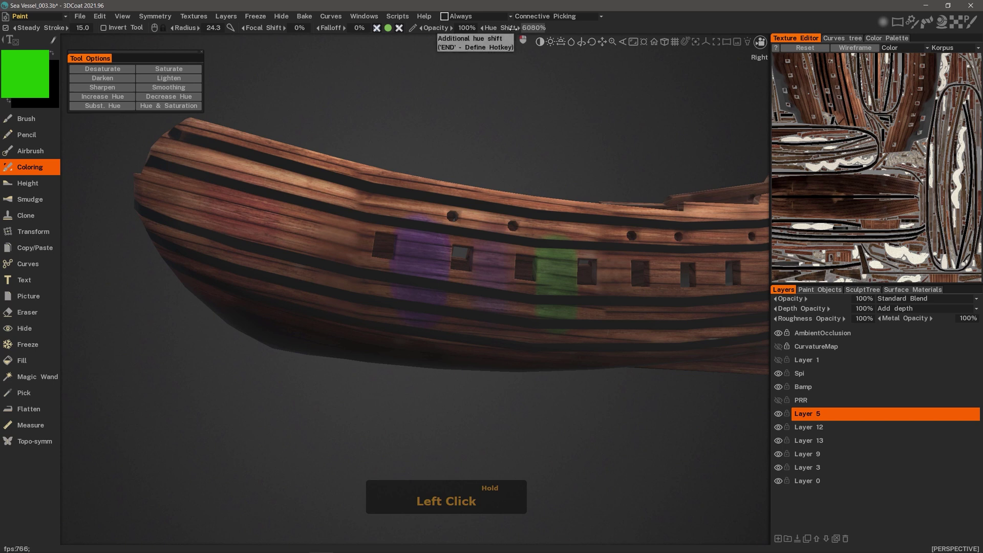
{"action": "mouse_move", "coordinate": [200, 207]}
{"action": "left_mouse_down"}
{"action": "mouse_move", "coordinate": [193, 184]}
{"action": "mouse_move", "coordinate": [191, 224]}
{"action": "left_mouse_up"}
- Make all of the ship's paint objects visible together with the hull
{"action": "mouse_move", "coordinate": [254, 382]}
{"action": "left_mouse_down"}
{"action": "mouse_move", "coordinate": [270, 358]}
{"action": "mouse_move", "coordinate": [472, 358]}
{"action": "mouse_move", "coordinate": [292, 318]}
{"action": "mouse_move", "coordinate": [390, 325]}
{"action": "mouse_move", "coordinate": [762, 300]}
{"action": "left_mouse_up"}
{"action": "left_click", "coordinate": [808, 291]}
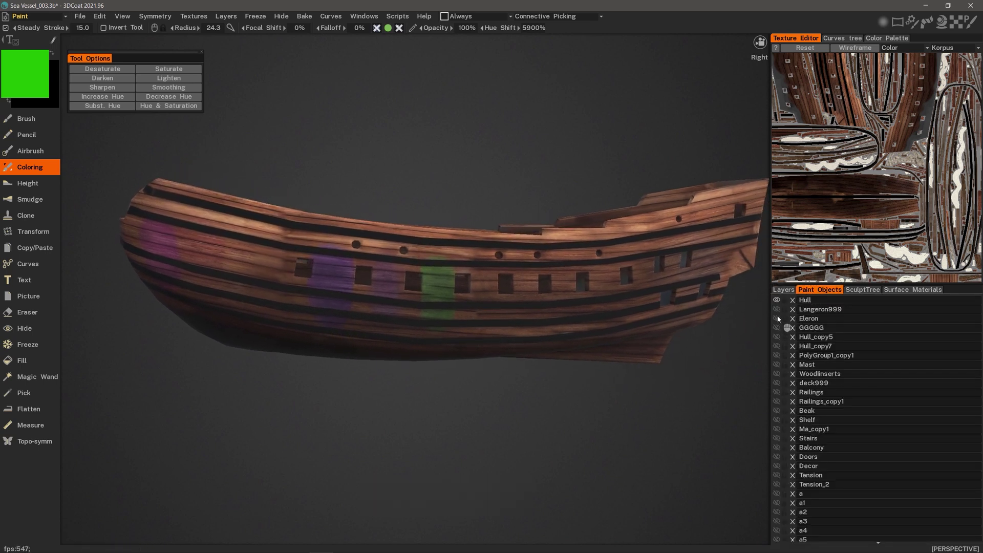
{"action": "left_click", "coordinate": [769, 298], "text": "alt"}
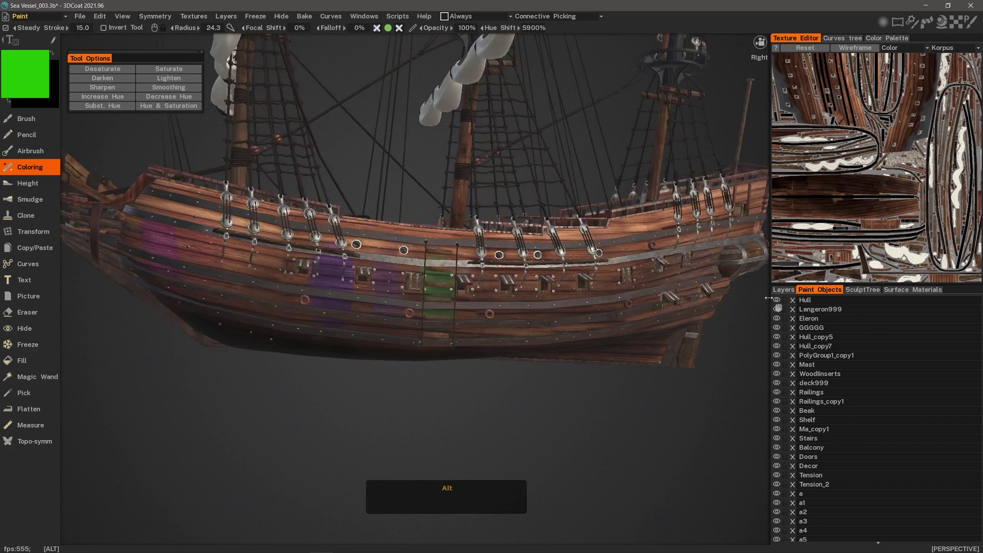